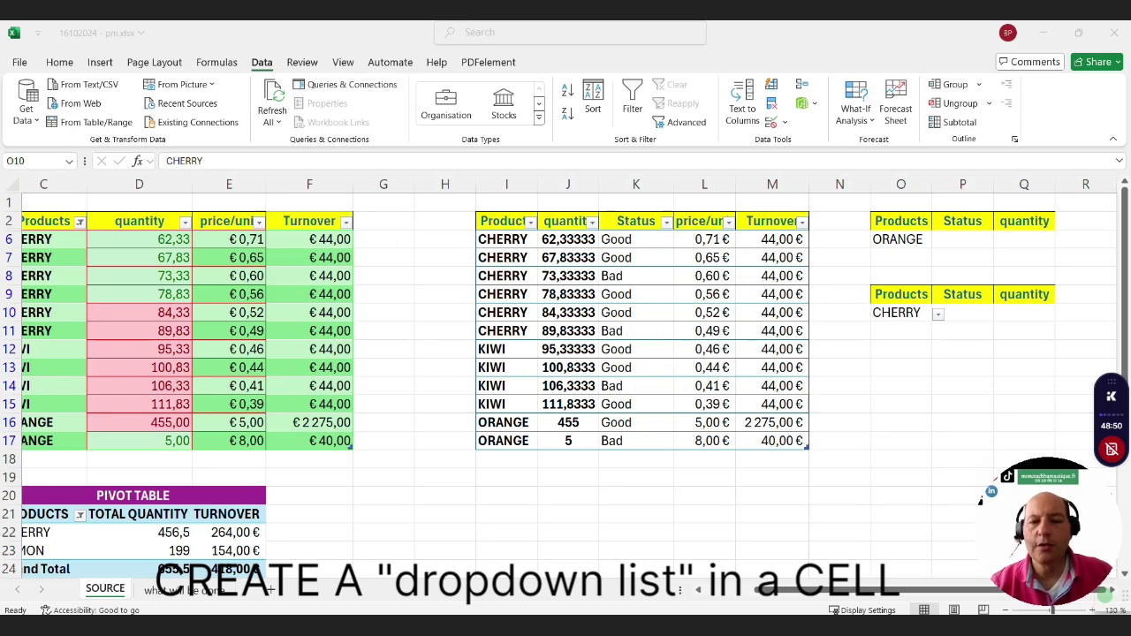
Display the choices of the existing dropdown list in cell O10
click(892, 316)
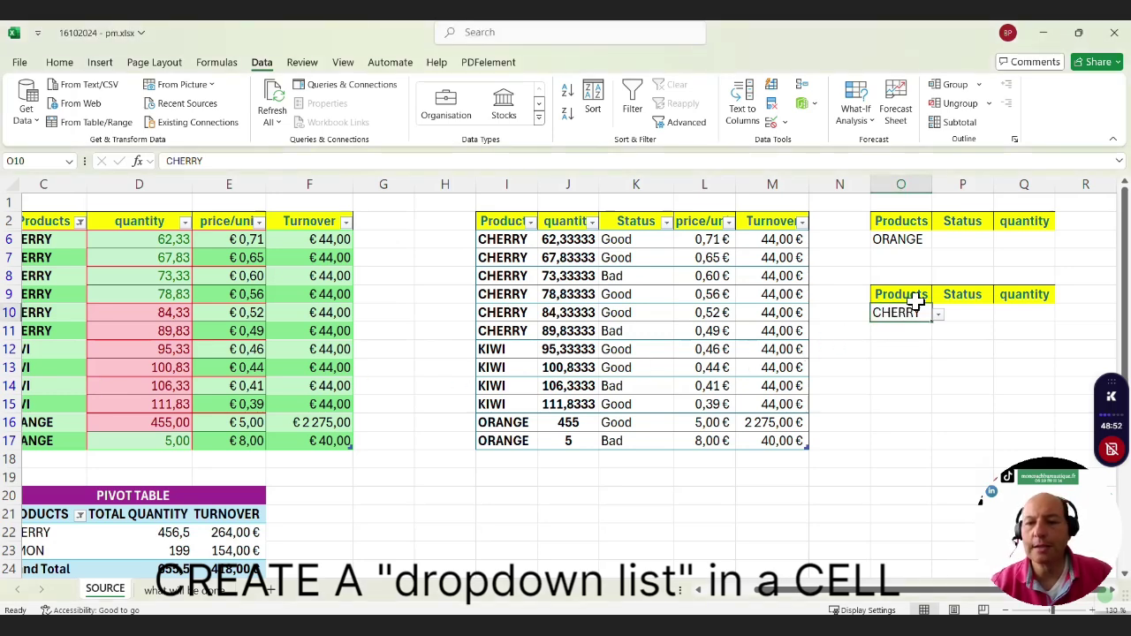
click(938, 316)
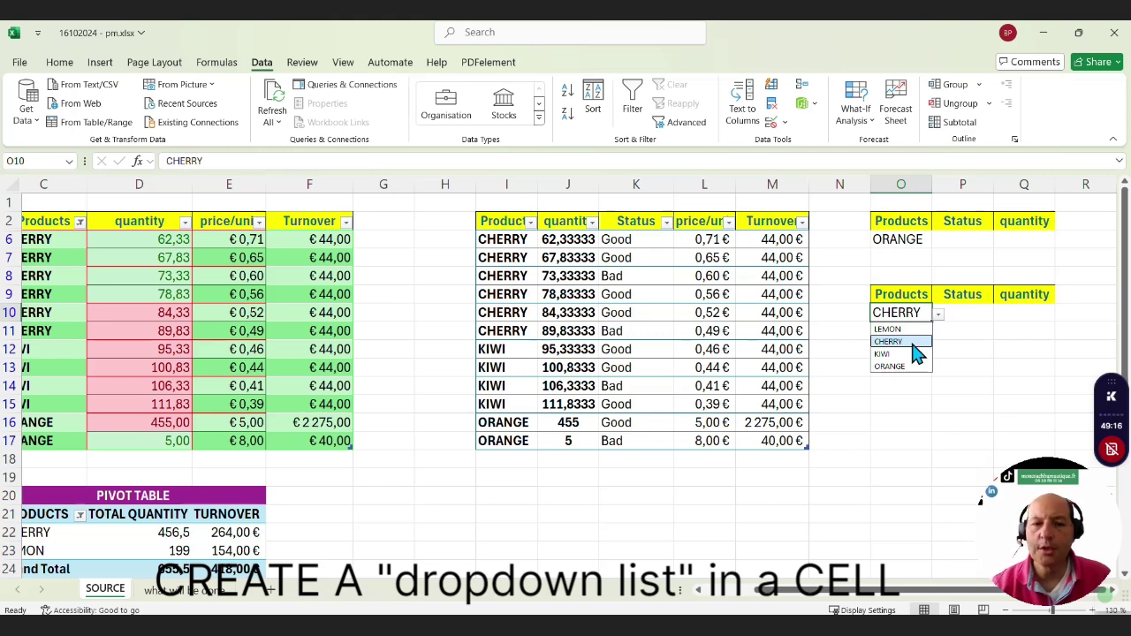
click(422, 219)
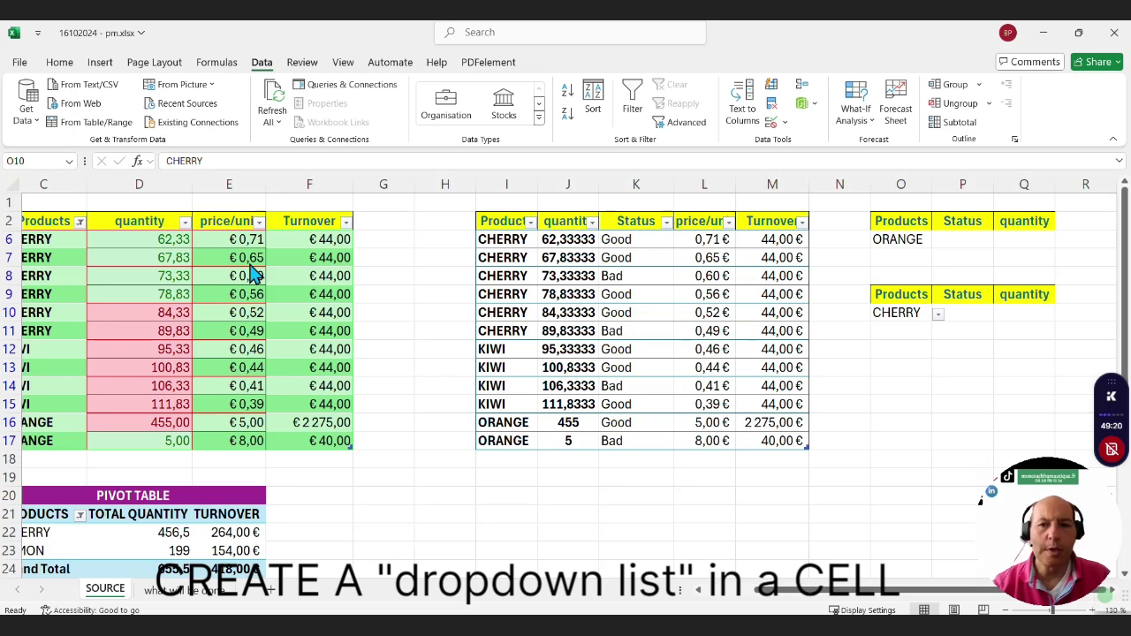
Open Data Validation for cell O13 and set the allowed values to List
click(899, 368)
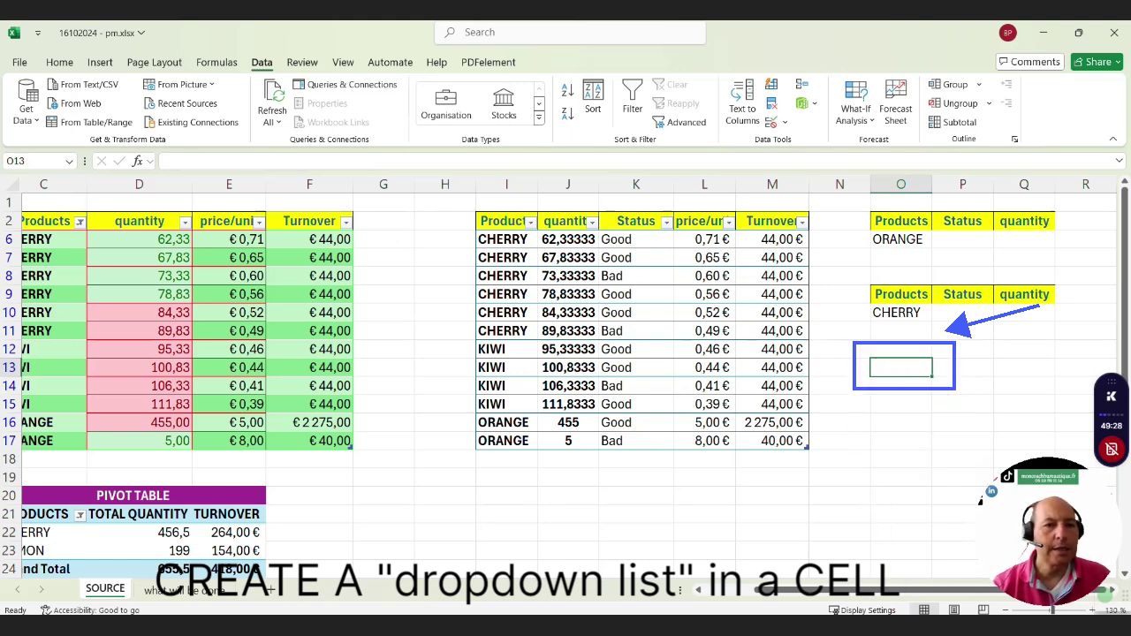
click(971, 326)
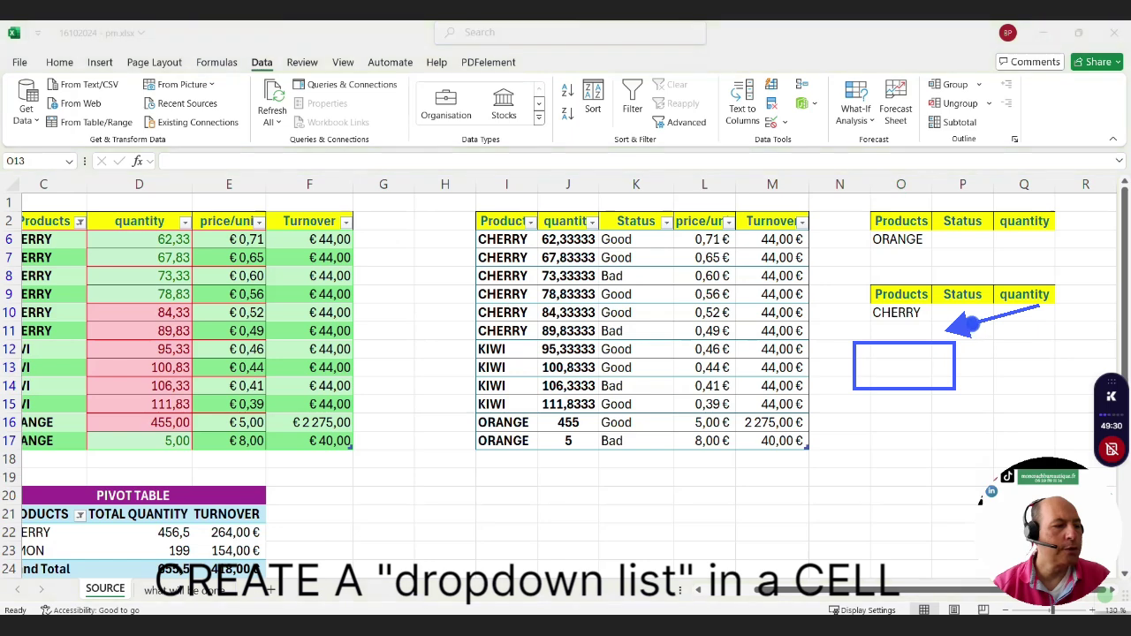
drag(348, 38, 270, 57)
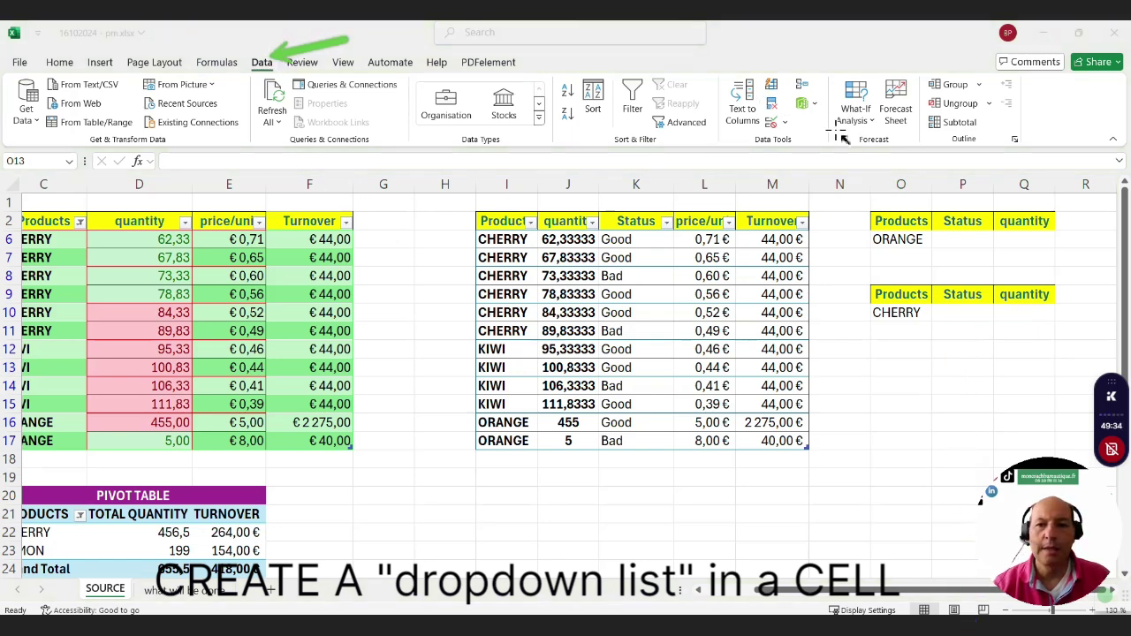
drag(714, 142, 758, 147)
drag(856, 117, 791, 125)
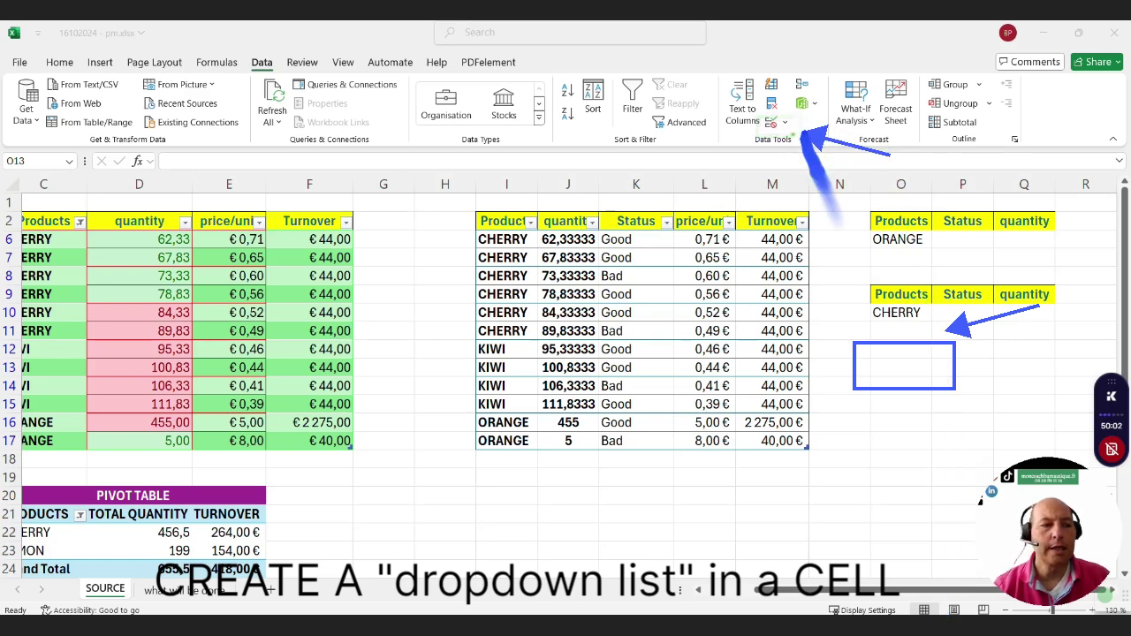
click(773, 128)
click(773, 127)
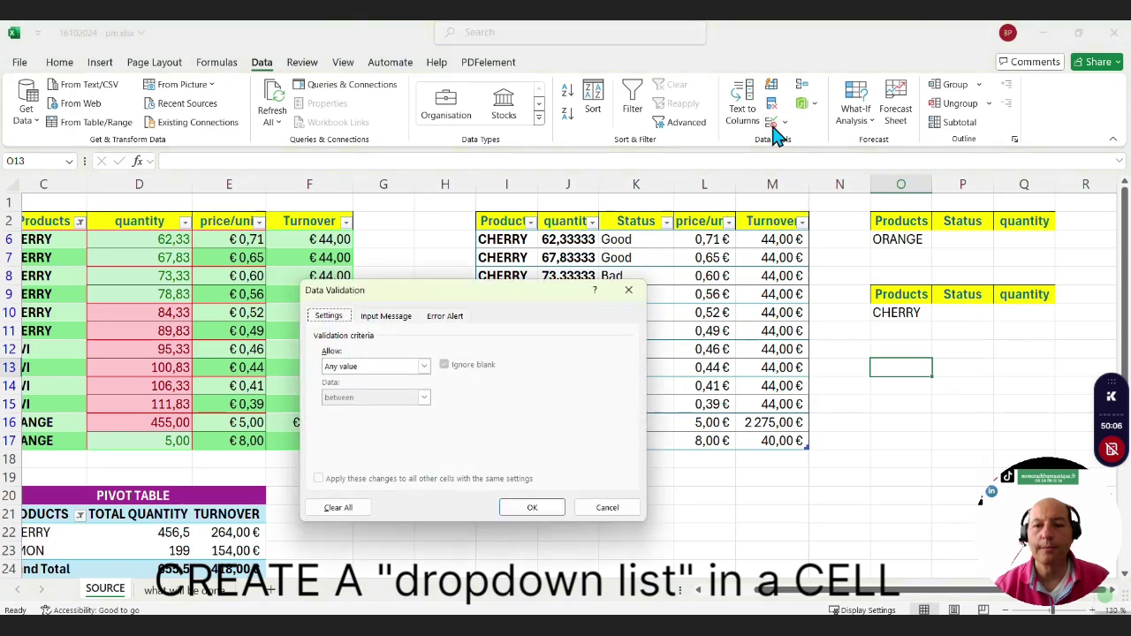
drag(461, 295, 368, 148)
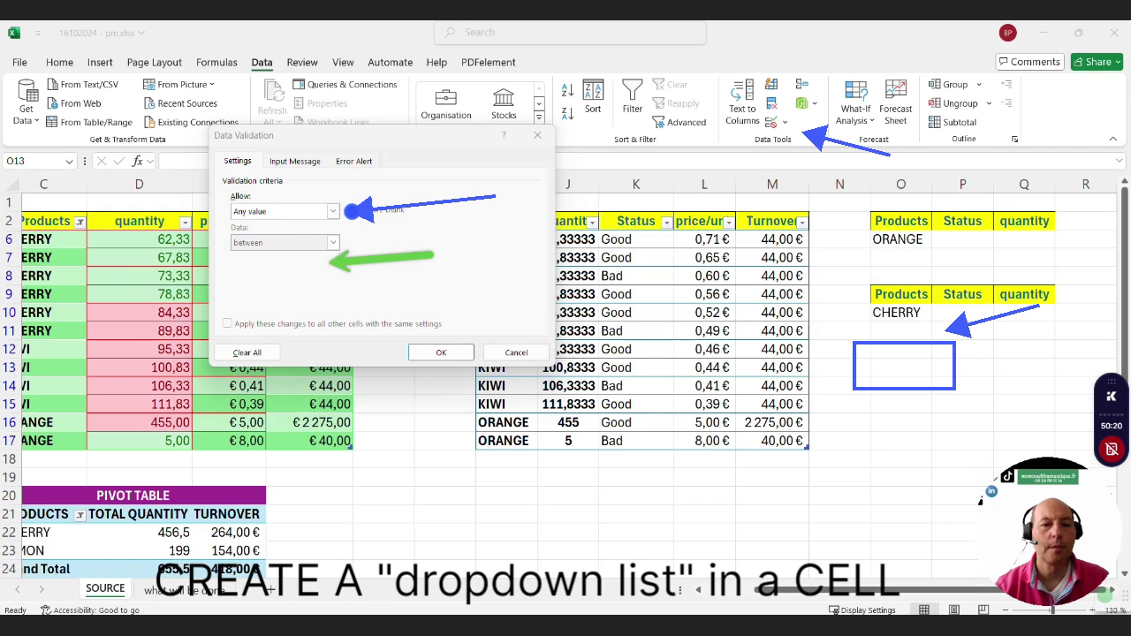
click(333, 213)
click(309, 256)
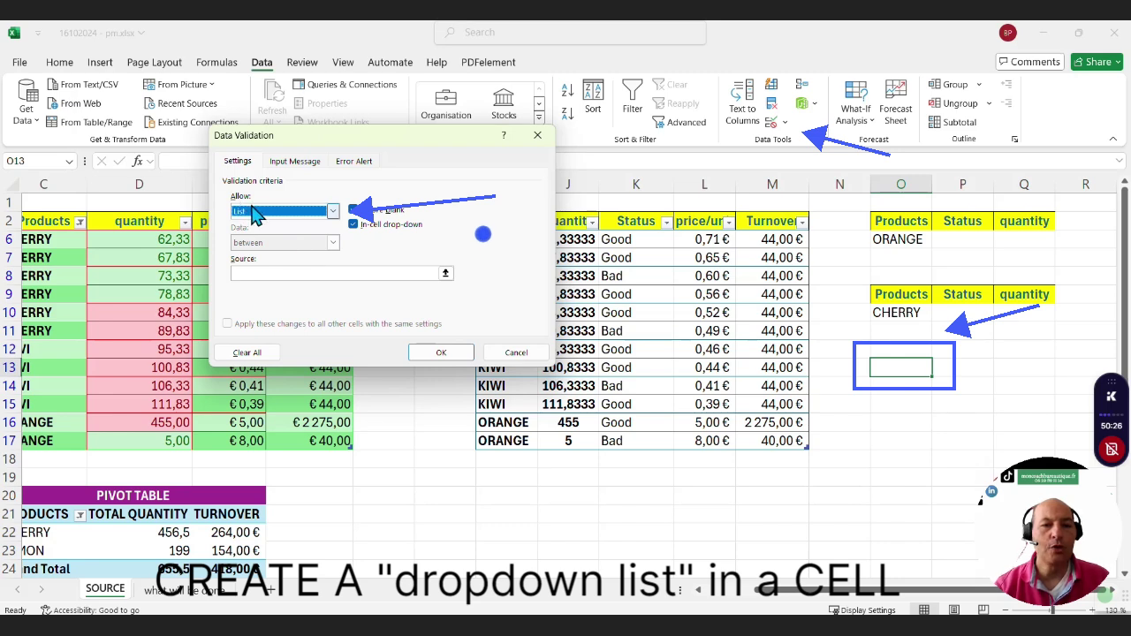
drag(496, 224, 422, 260)
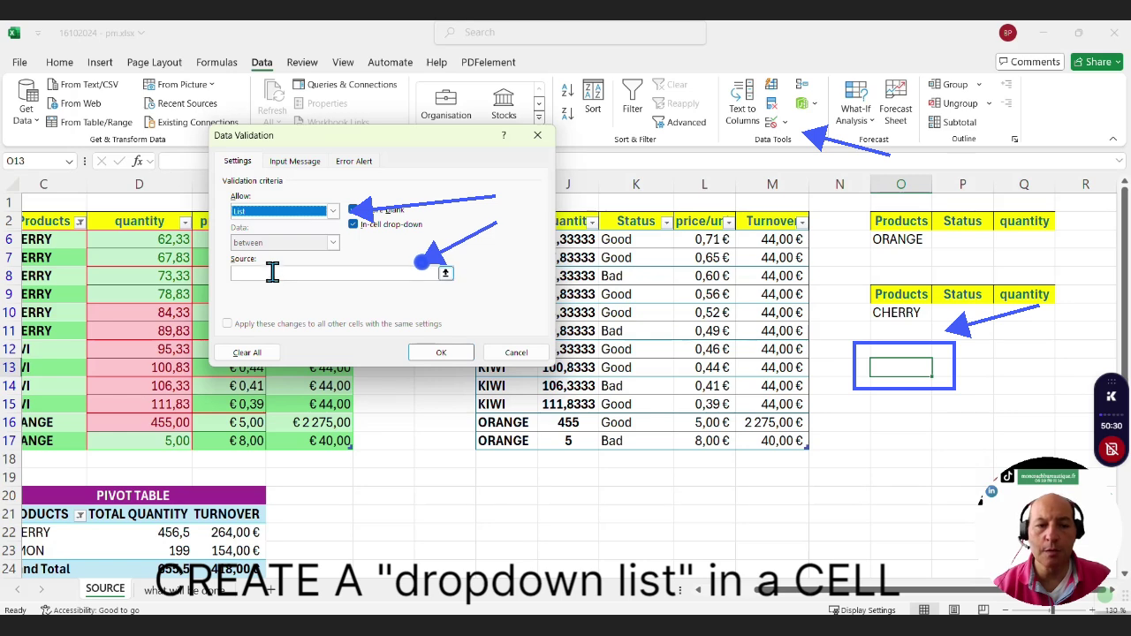
Enter CHERRY;KIWI;ORANGE;LEMON as the list source for cell O13 and apply the validation
click(272, 275)
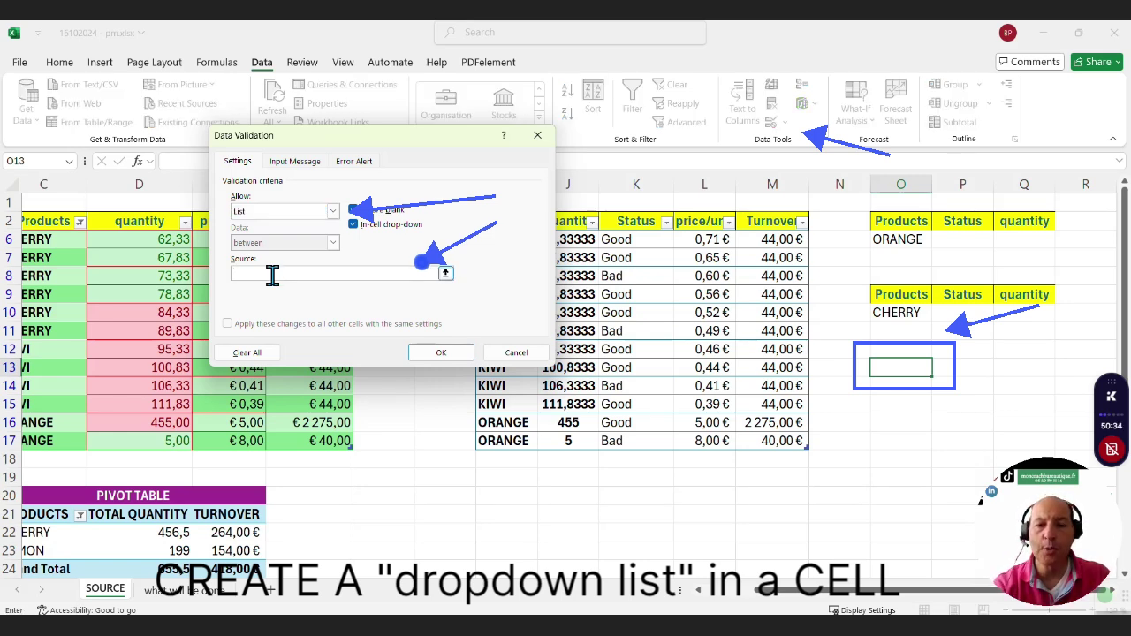
drag(366, 141, 273, 170)
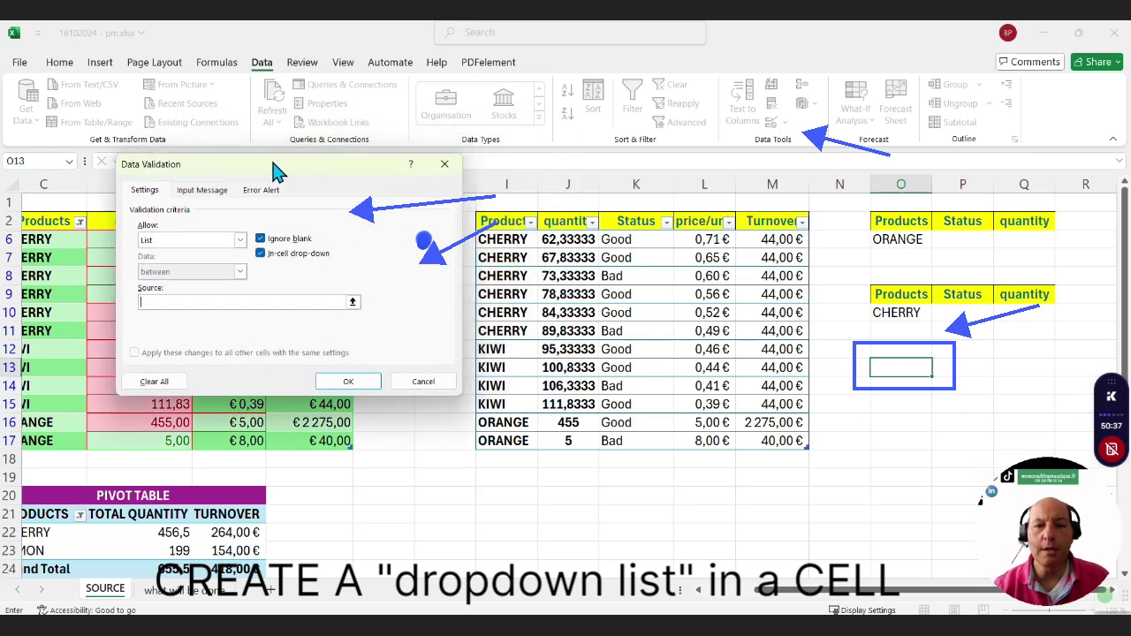
click(197, 303)
key(Caps_Lock)
text(CHERRY)
key(Caps_Lock)
text(;)
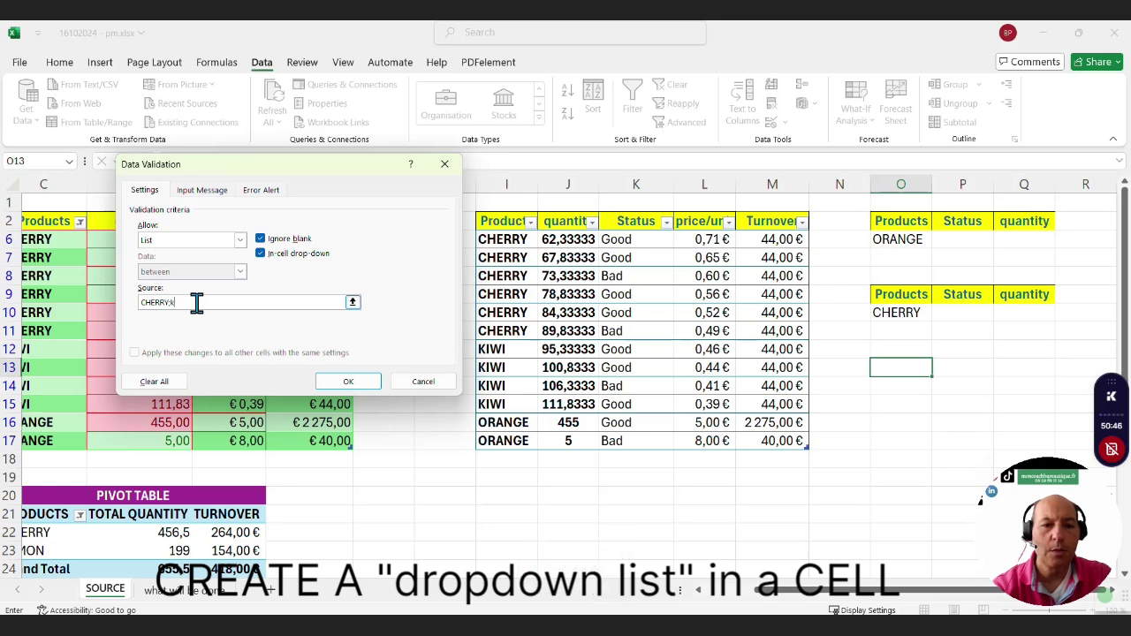
text(k)
key(BackSpace)
key(Caps_Lock)
text(KIW)
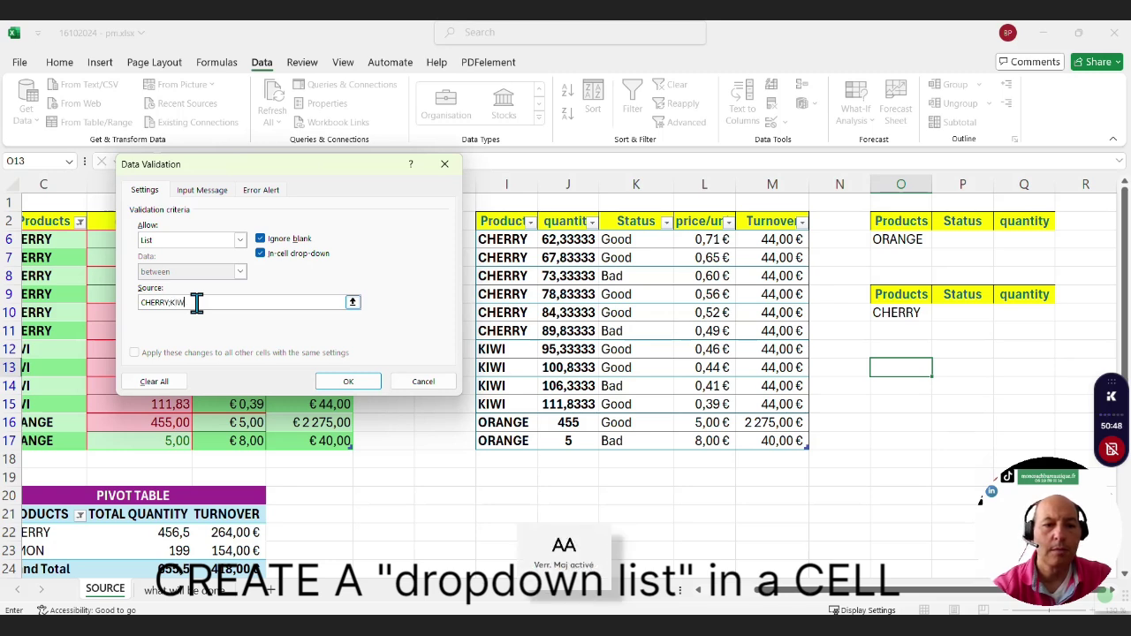
text(I)
key(Caps_Lock)
text(;o)
key(Caps_Lock)
text(ORA)
key(Caps_Lock)
text(NGE;)
key(Caps_Lock)
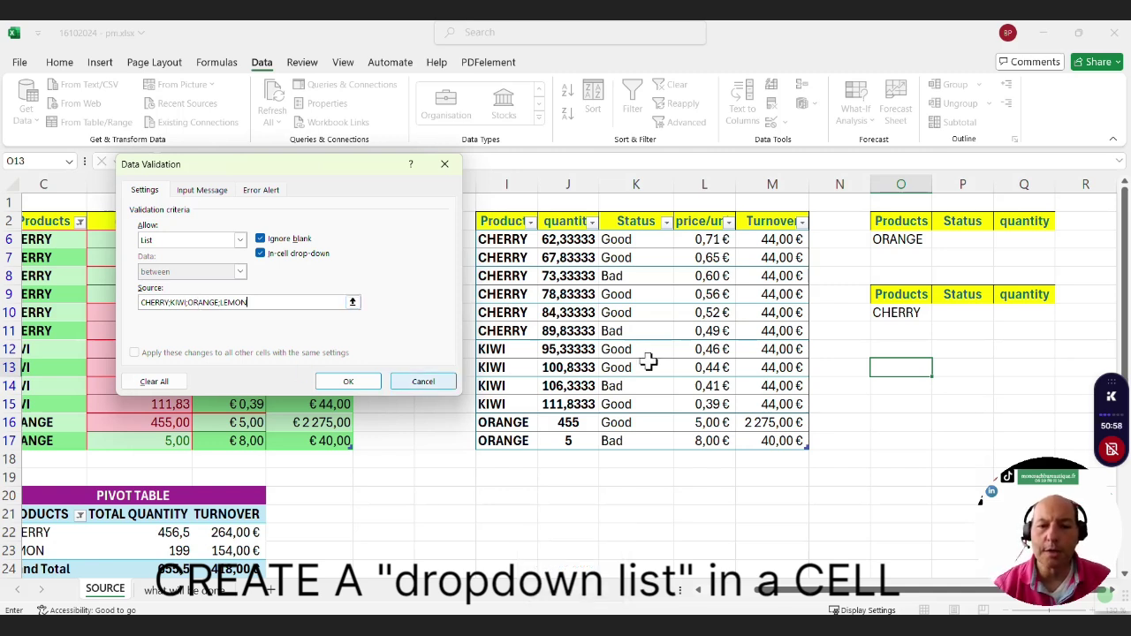
drag(347, 172, 362, 215)
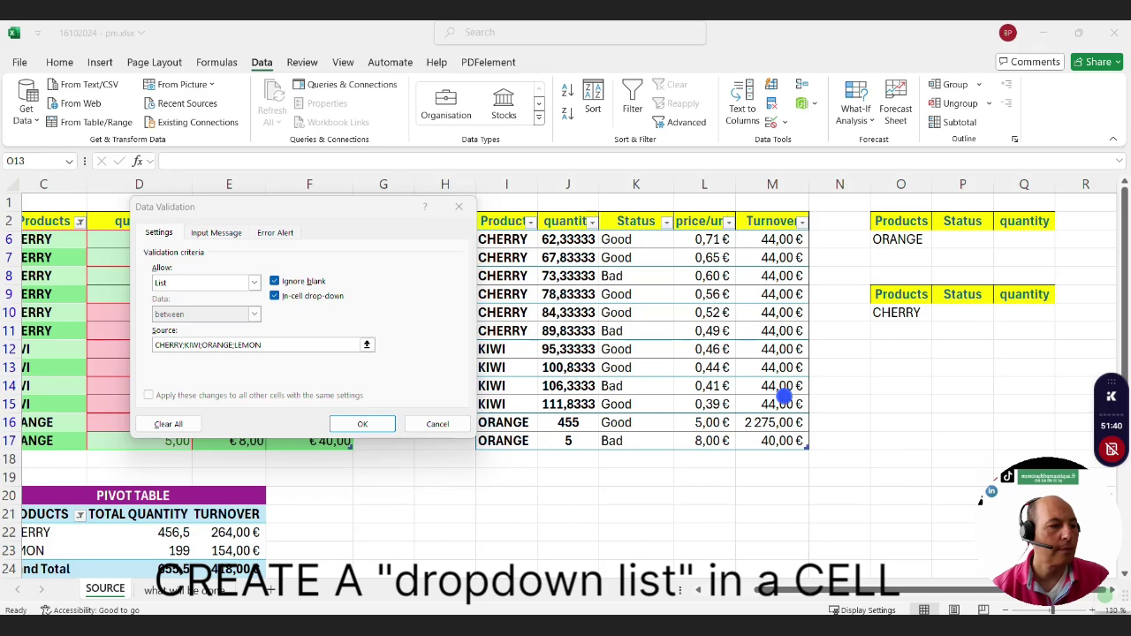
click(377, 429)
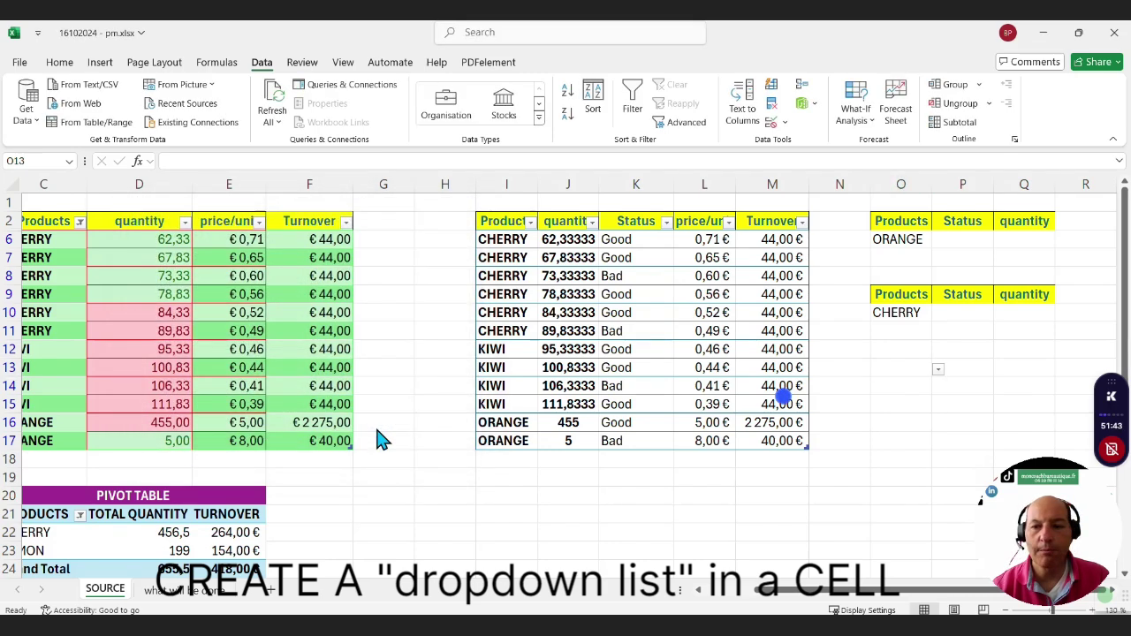
Fill the dropdown cell O13 with yellow
click(898, 371)
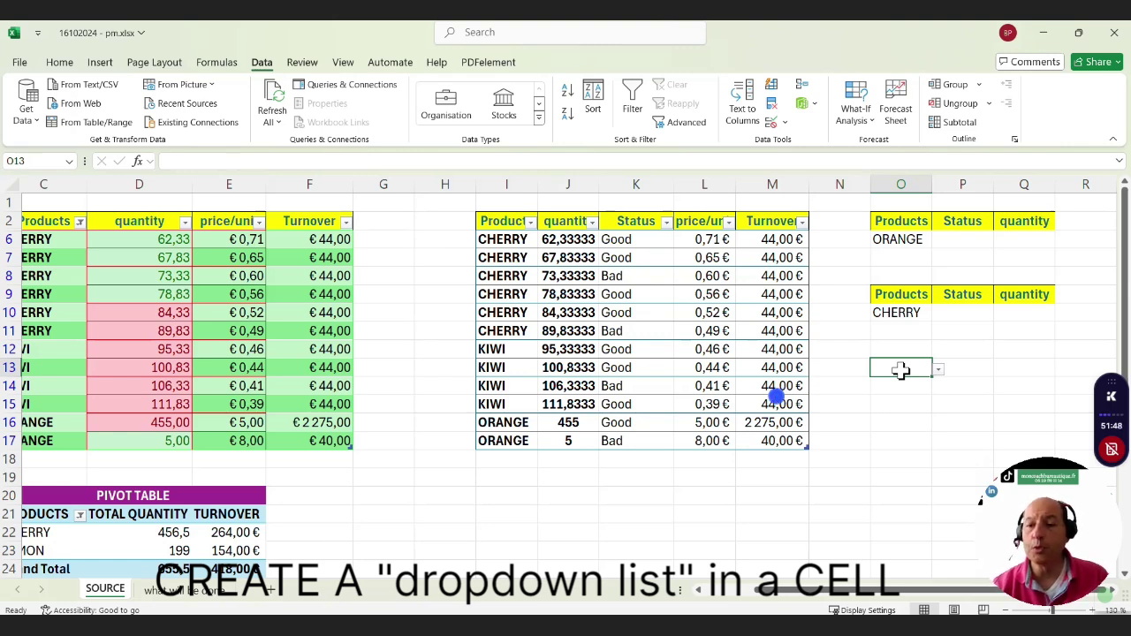
click(897, 425)
click(998, 409)
click(988, 351)
click(917, 334)
click(904, 368)
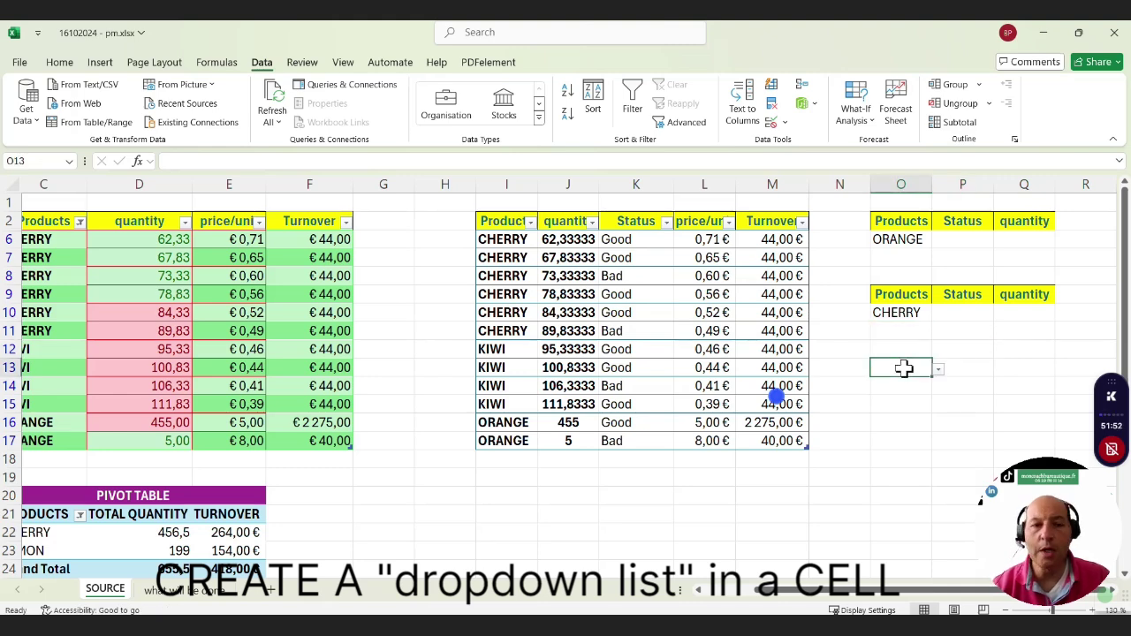
click(59, 62)
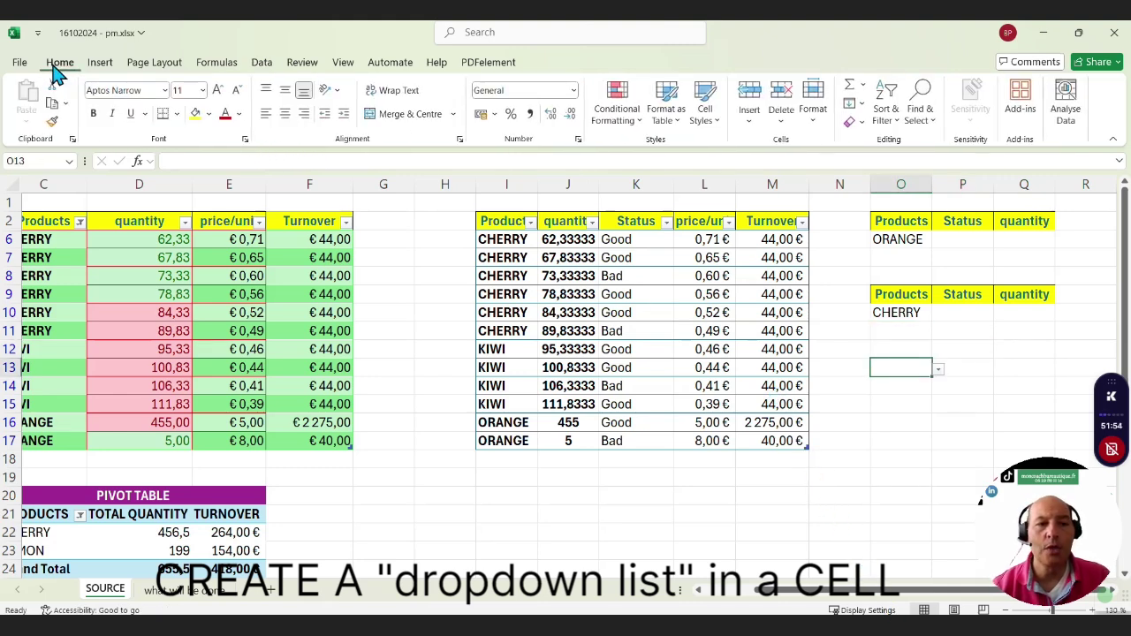
click(198, 115)
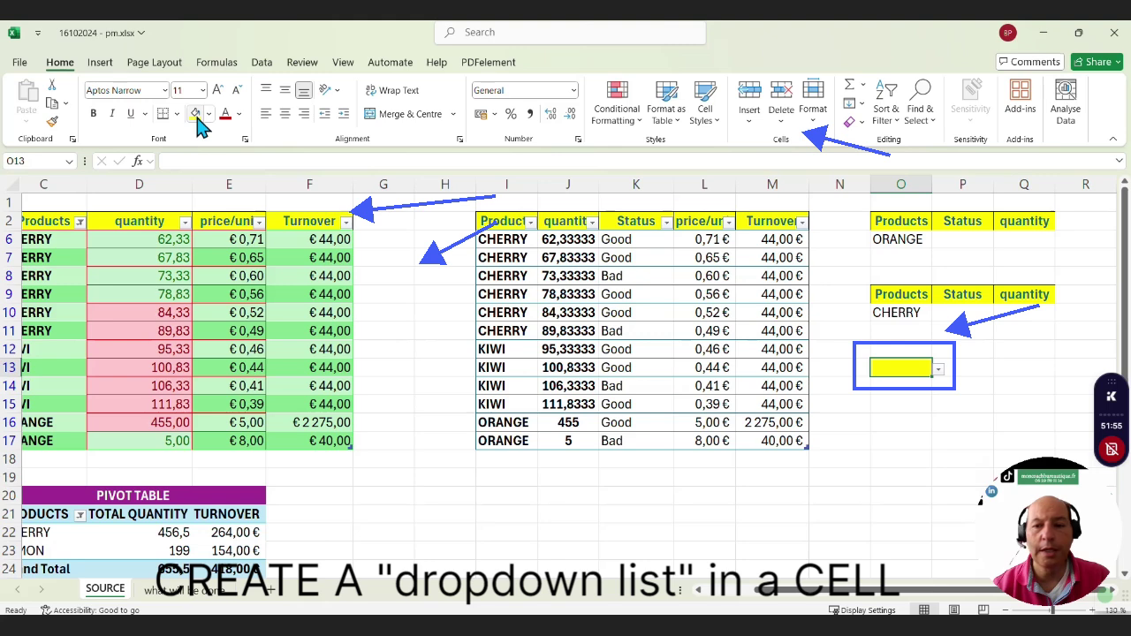
Display the choices in the yellow cell O13's dropdown list without picking one
click(939, 370)
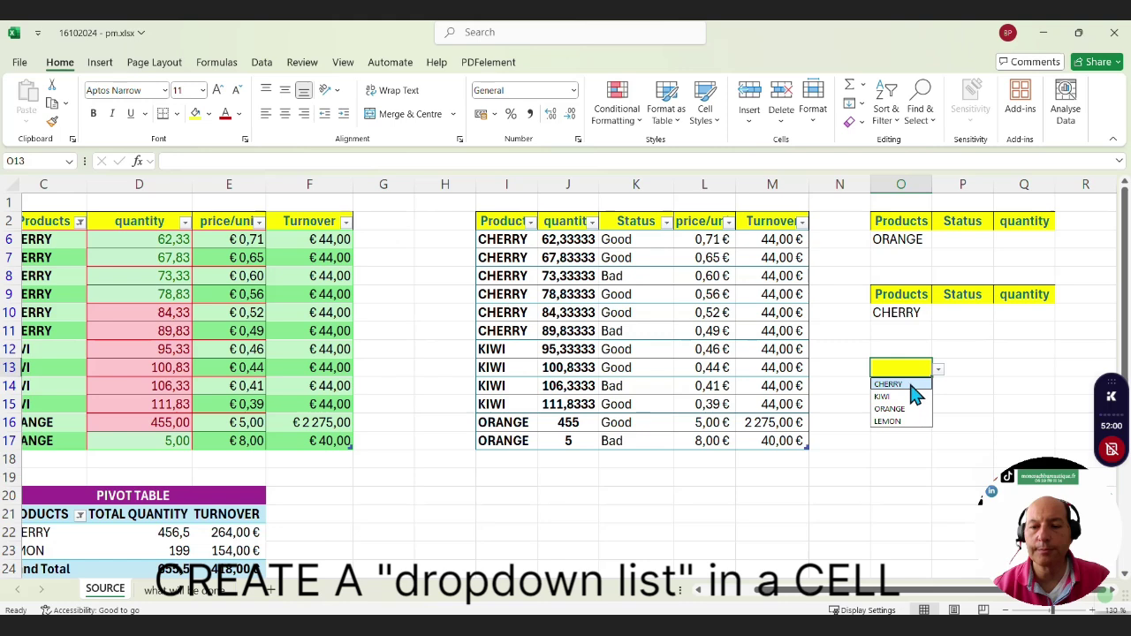
click(909, 374)
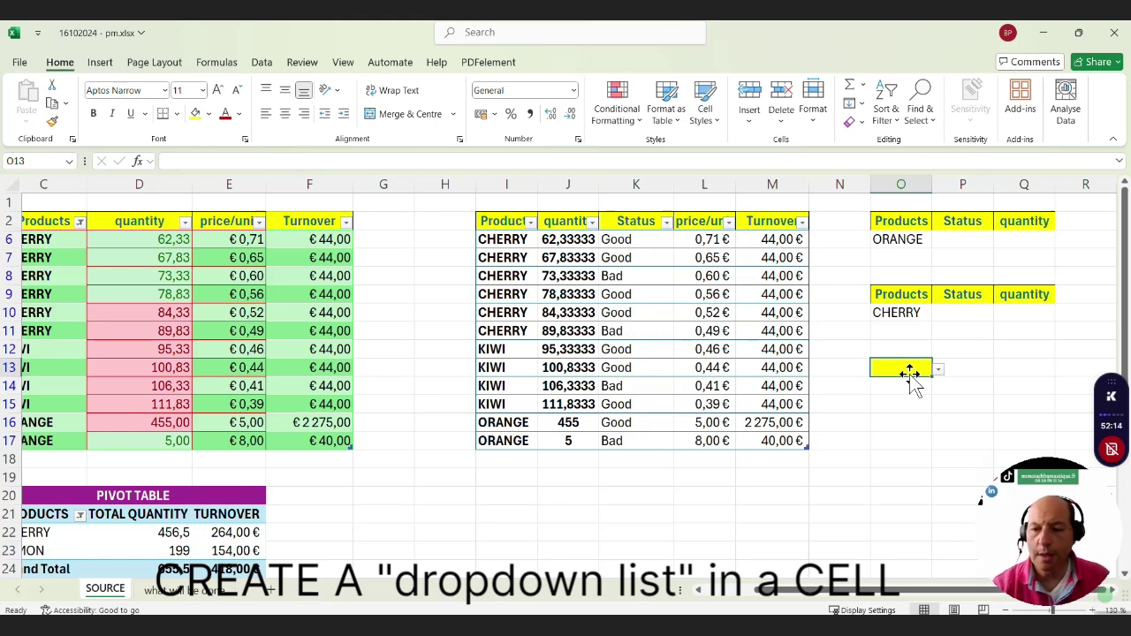
click(902, 401)
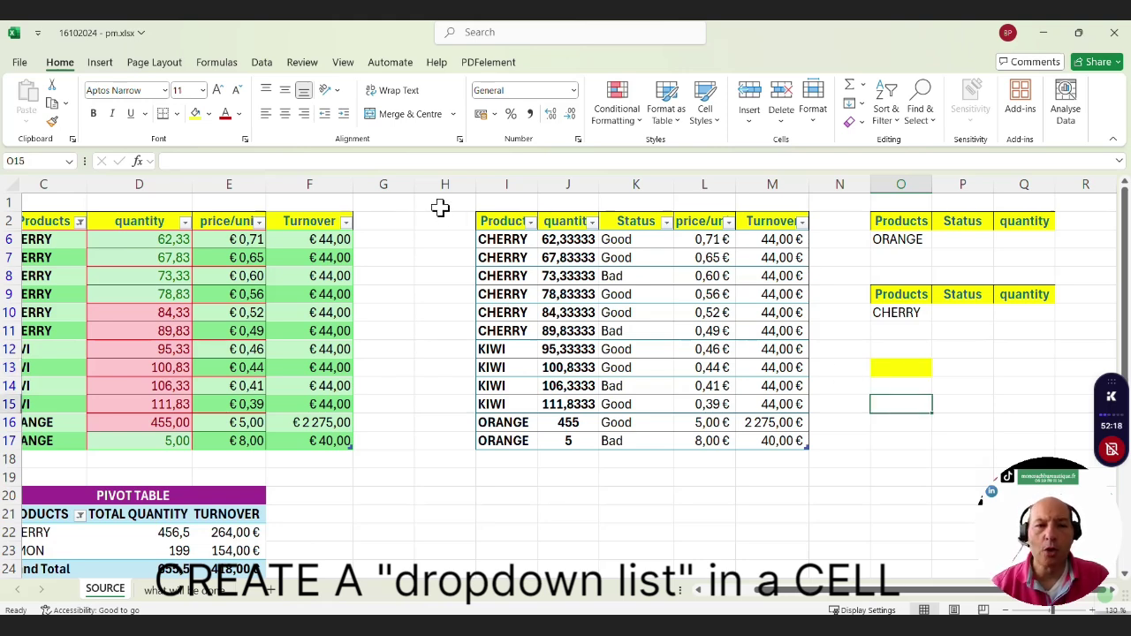
Apply the product filter of the second table, starting at column I, with all products selected
click(530, 221)
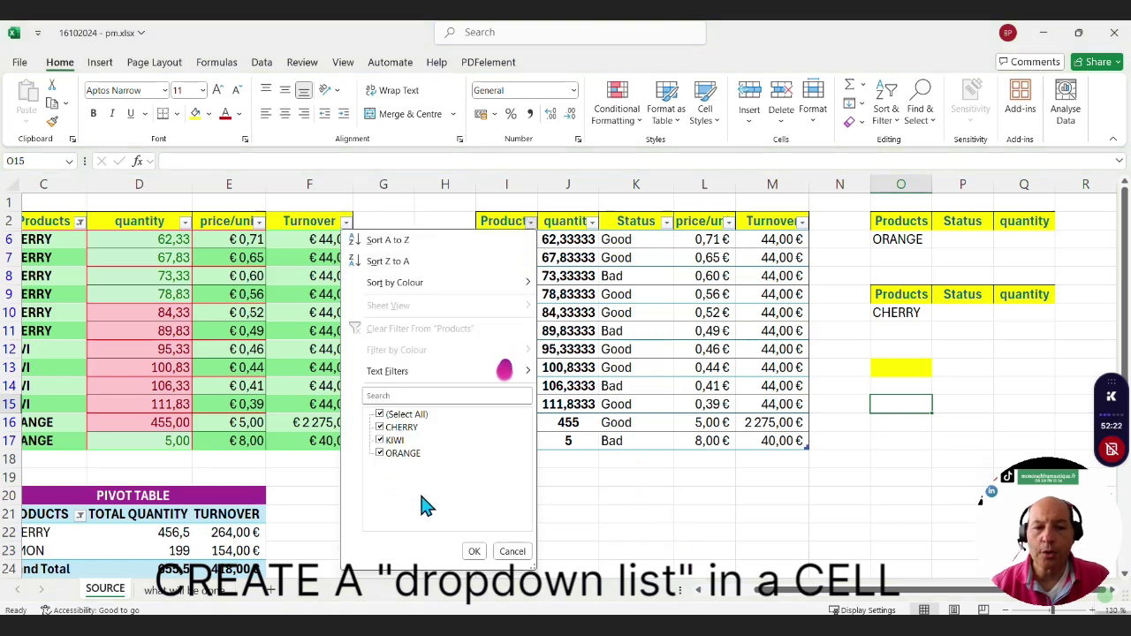
click(474, 550)
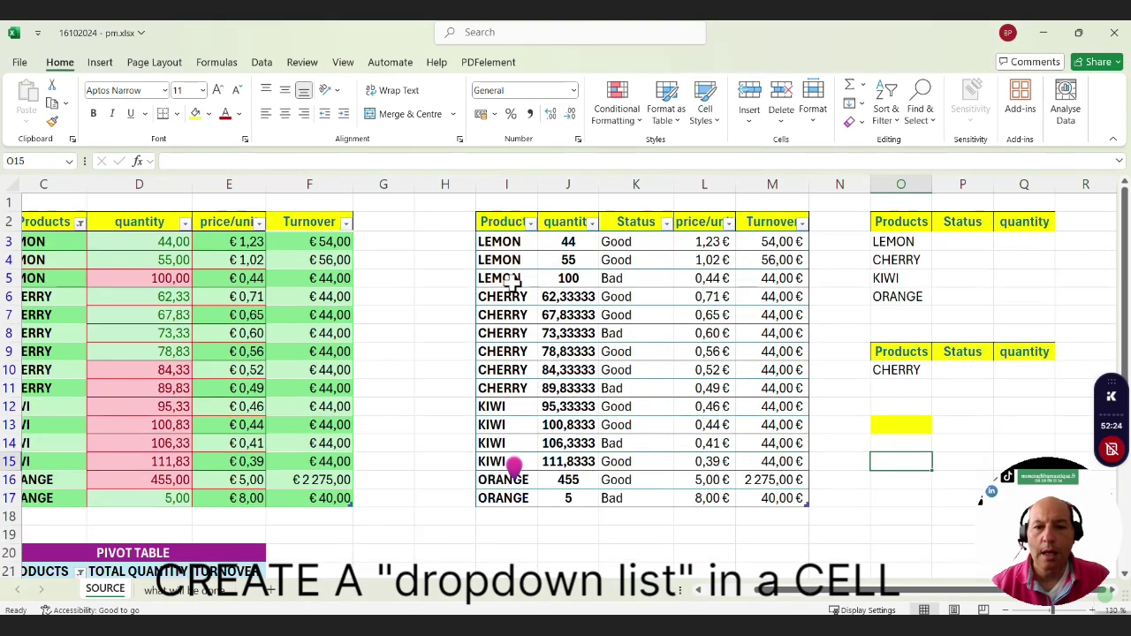
Examine the product names in I3:I17 of the second table, from the LEMON rows to the ORANGE rows
click(533, 242)
click(507, 298)
click(502, 426)
click(513, 477)
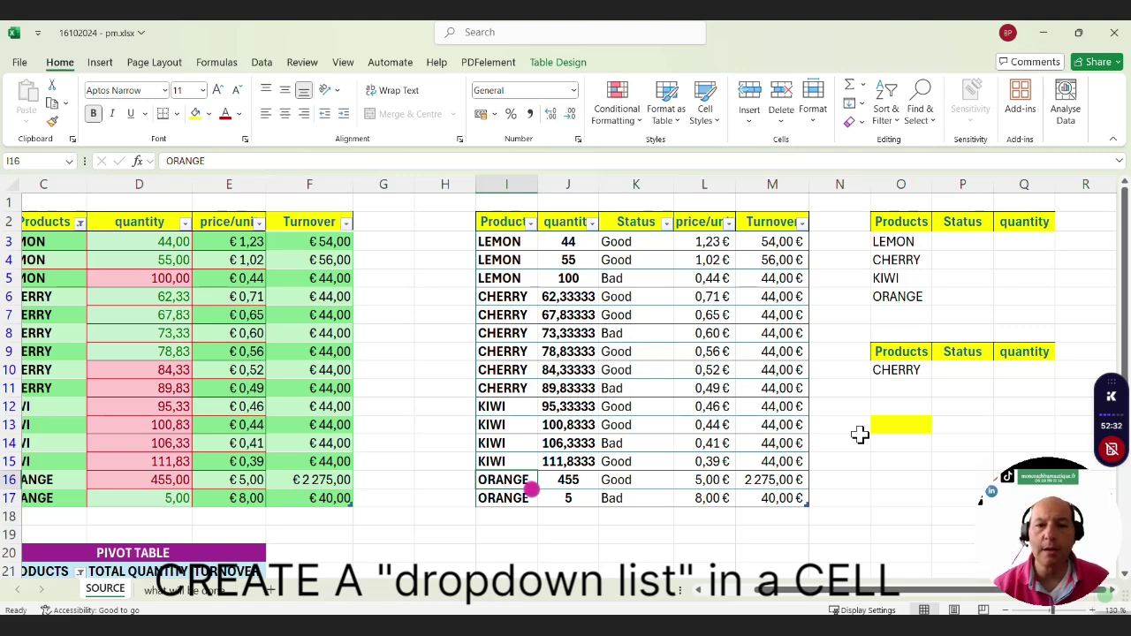
click(505, 243)
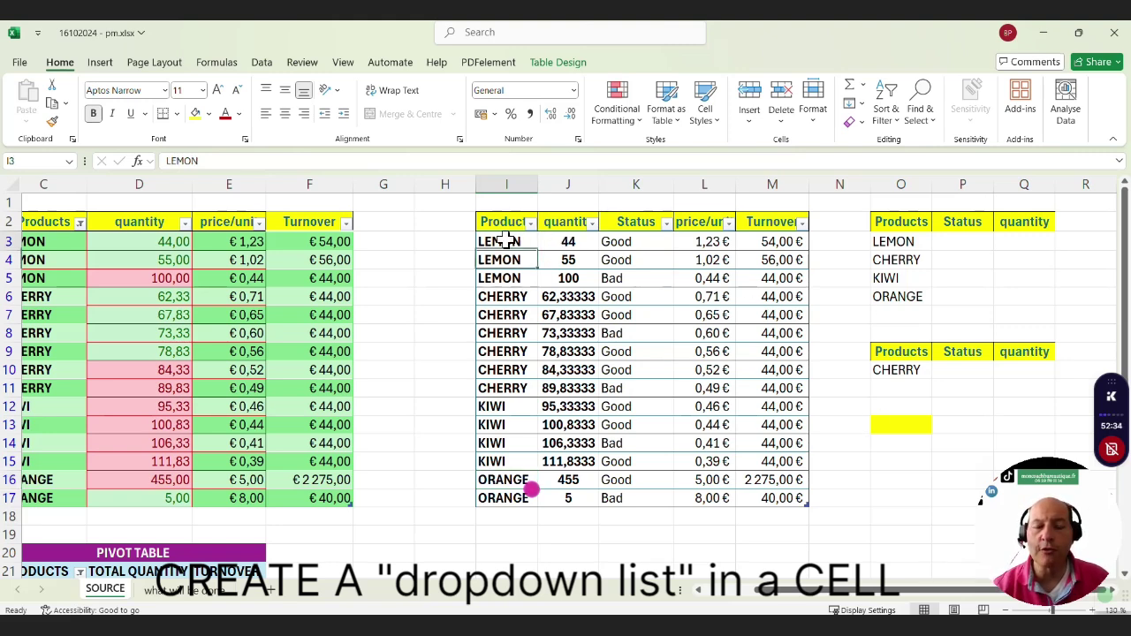
drag(500, 250, 491, 488)
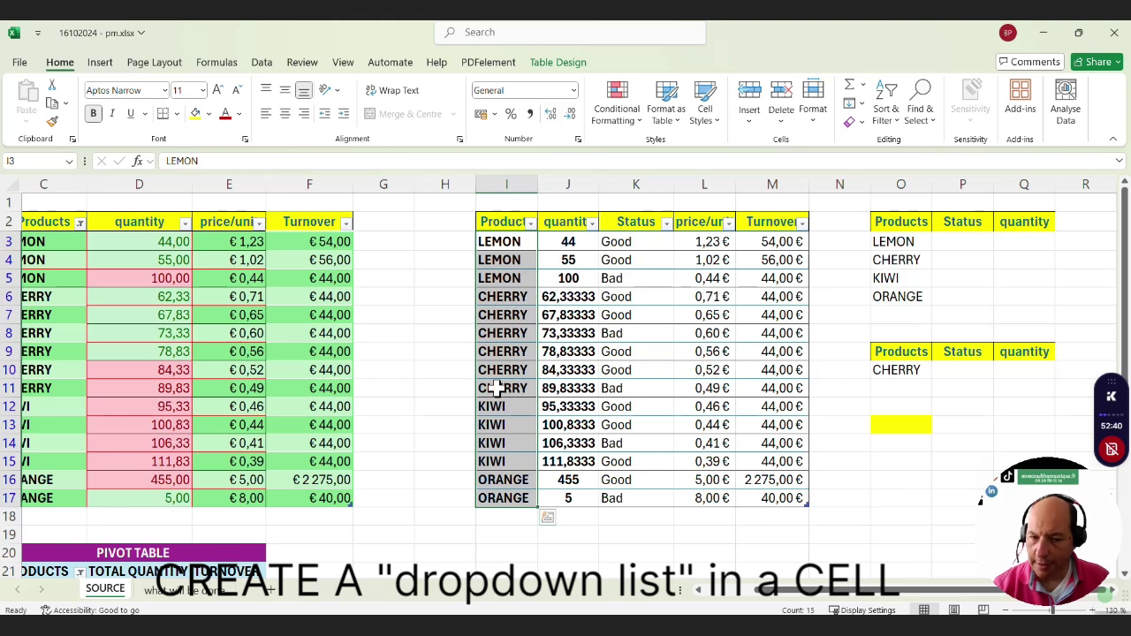
Compare the product column with the choices offered by the dropdown in cell O13
click(912, 426)
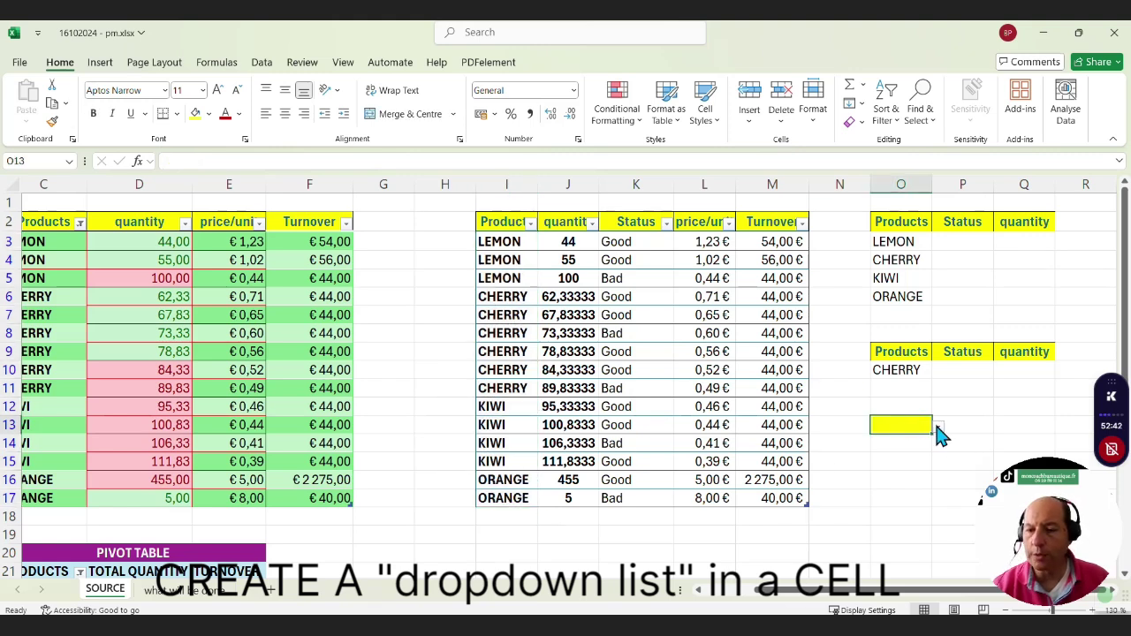
click(939, 431)
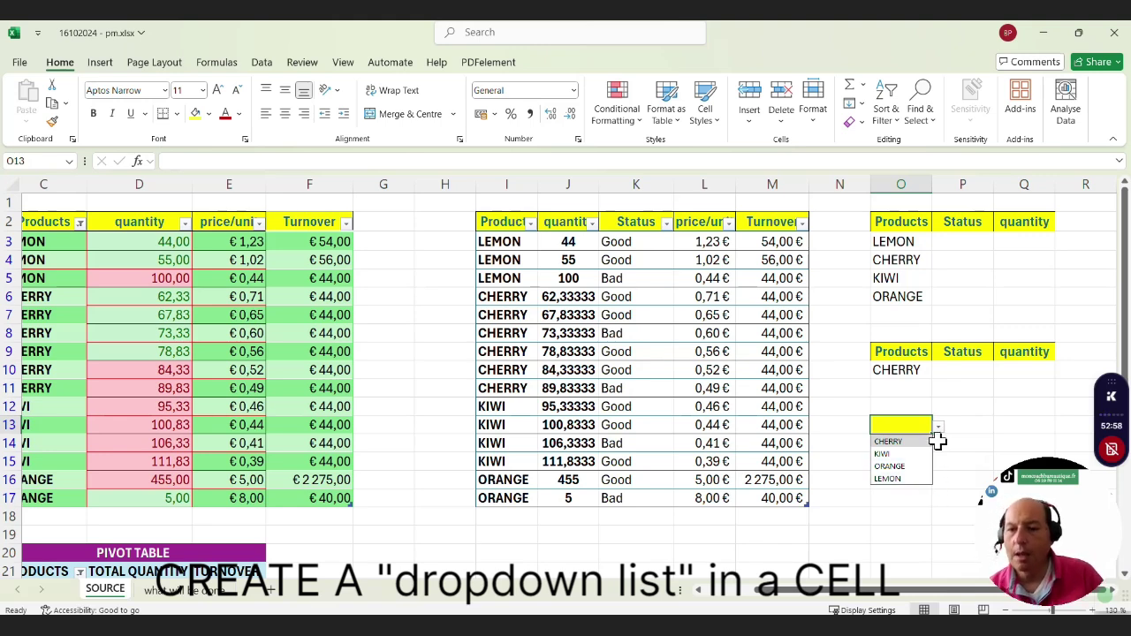
click(917, 427)
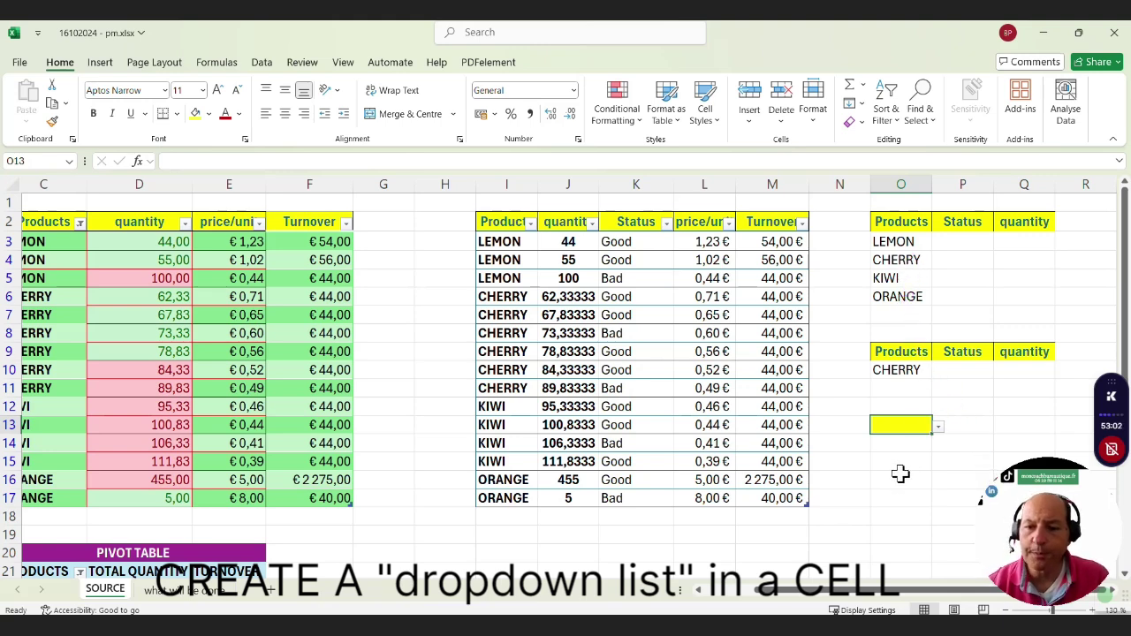
Add list data validation to cell O15 with the product cells =$I$3:$I$17 of the second table as its source
click(906, 461)
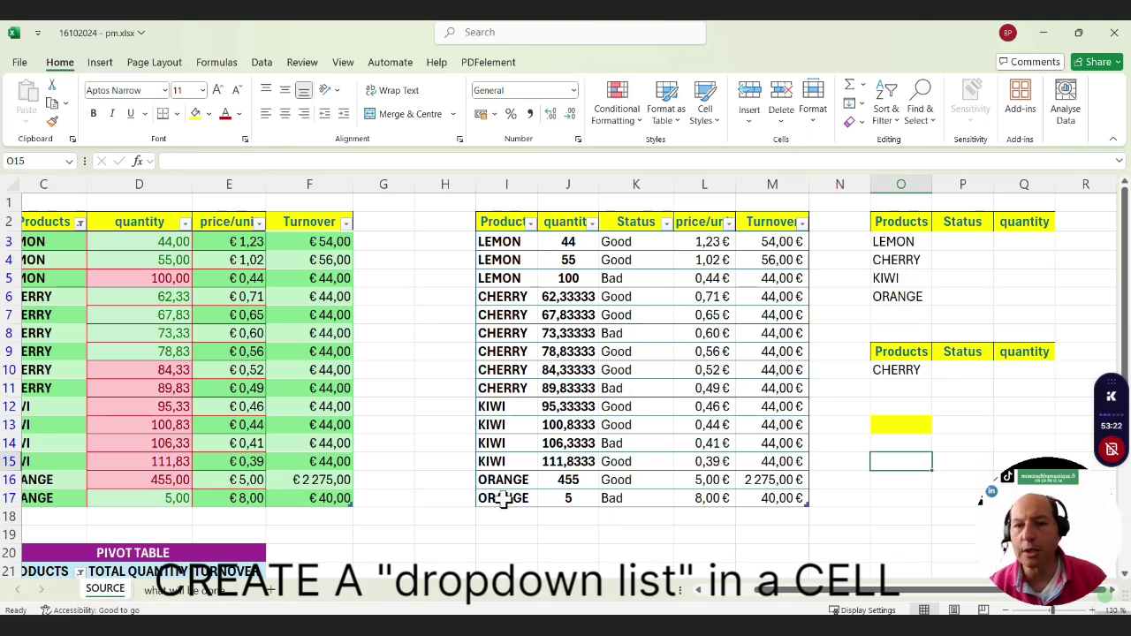
click(265, 63)
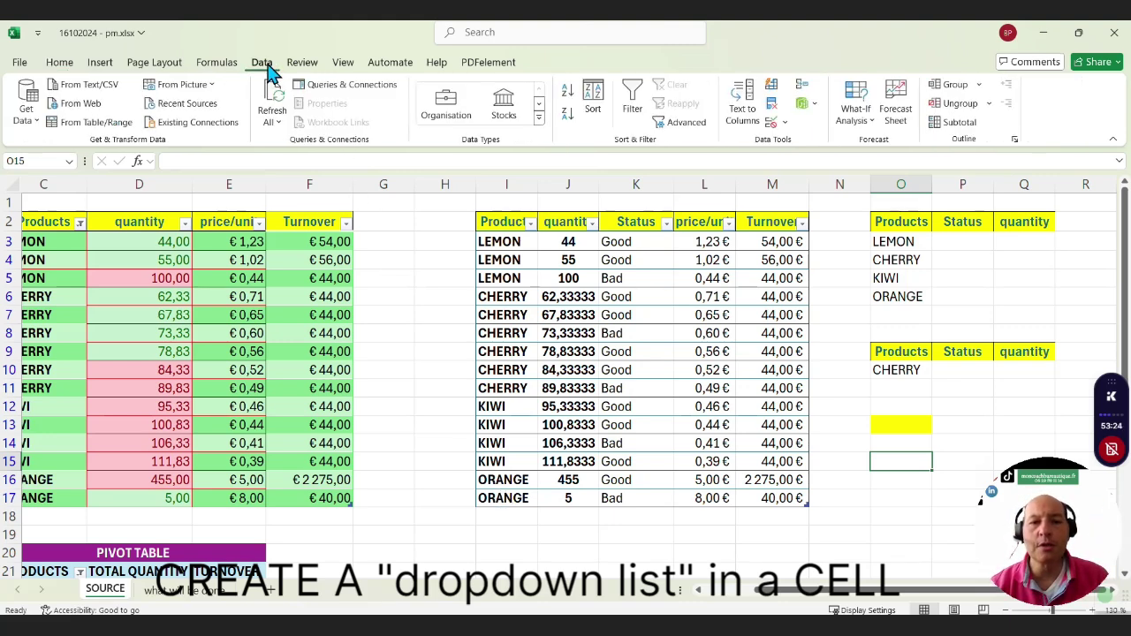
click(771, 124)
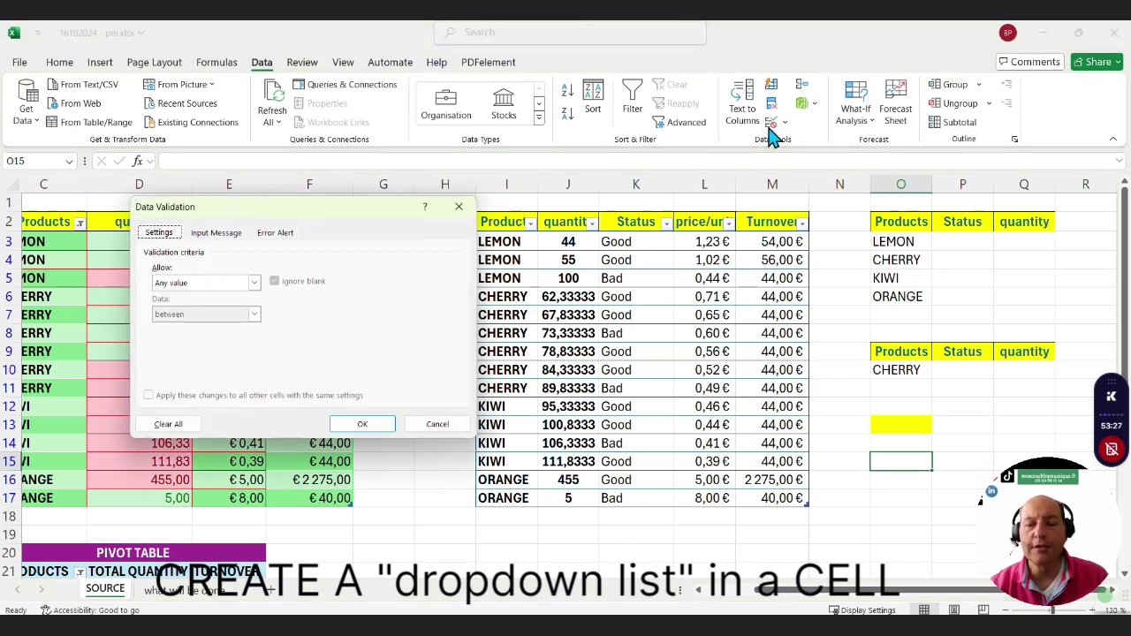
click(254, 283)
click(230, 325)
drag(248, 206, 232, 132)
click(192, 245)
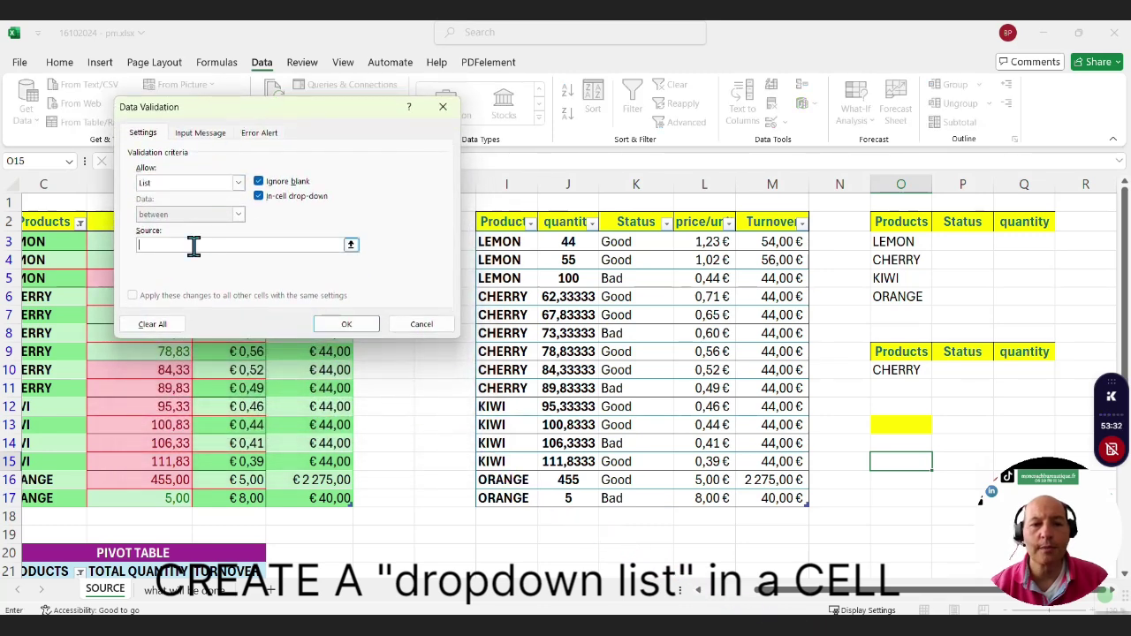
drag(503, 241, 505, 499)
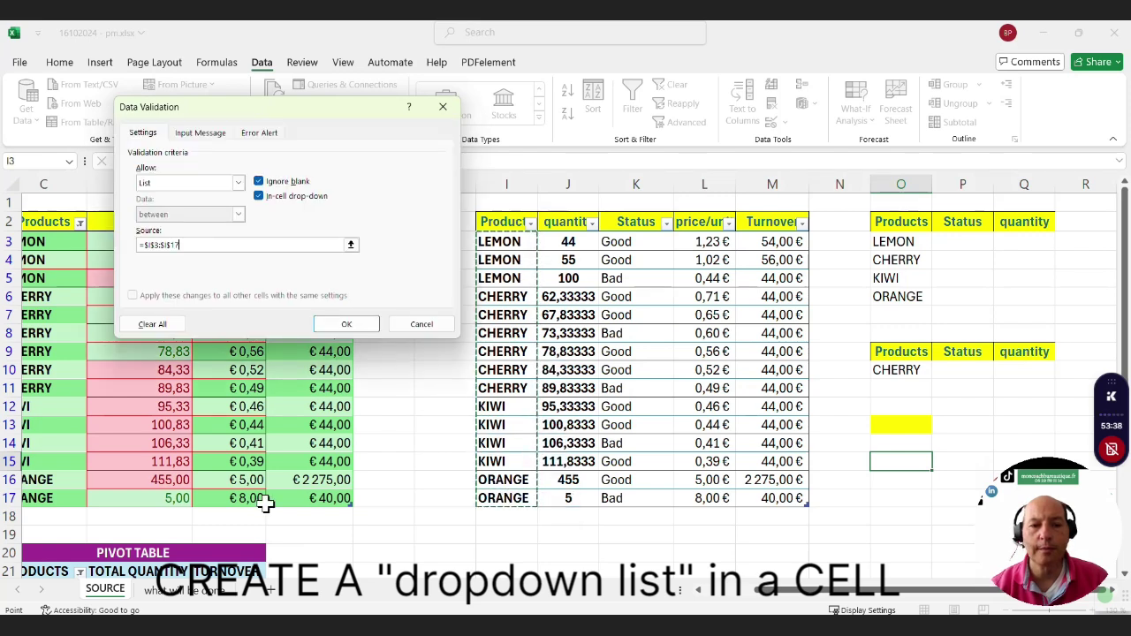
key(Return)
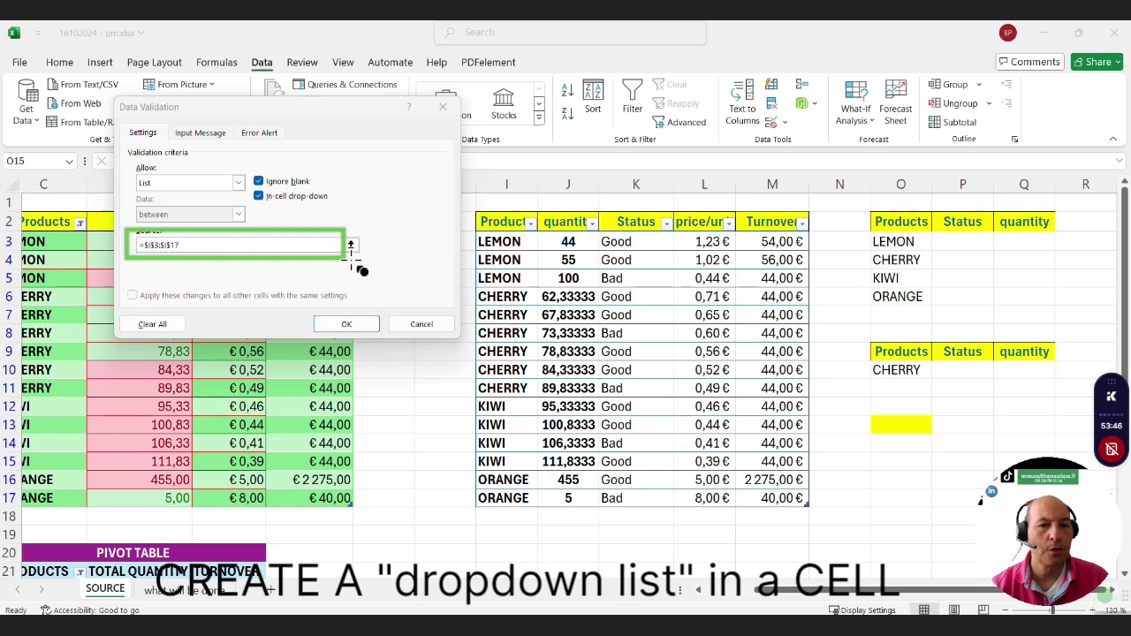
mouse_move(477, 232)
mouse_down()
mouse_move(553, 505)
mouse_move(537, 513)
mouse_up()
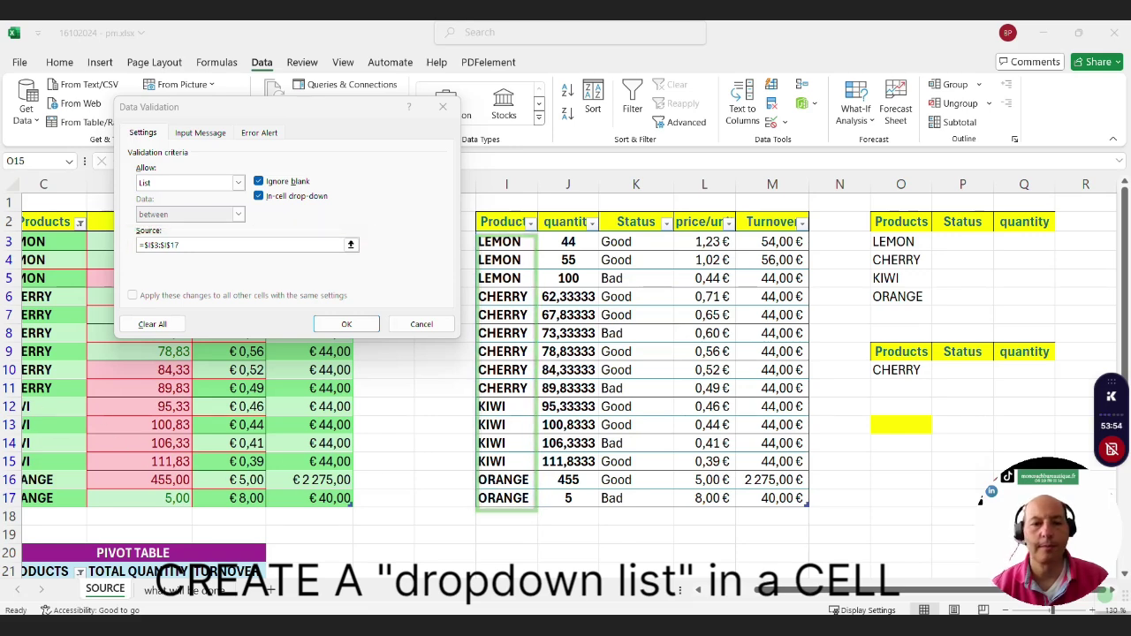
click(347, 323)
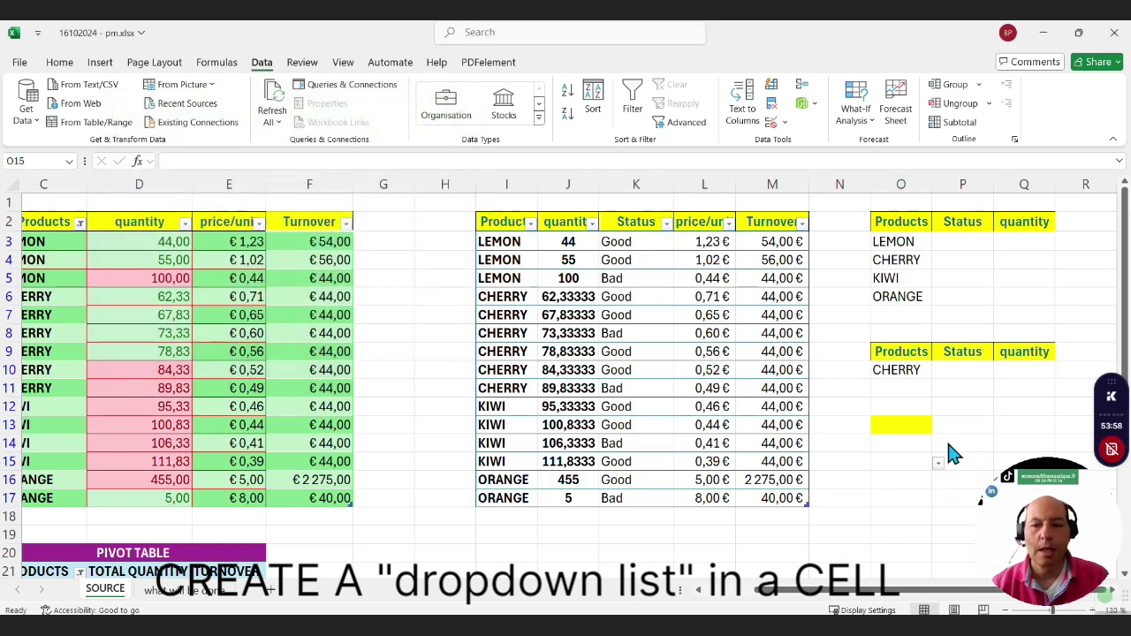
Display the choices in cell O15's dropdown list without picking one, and fill the cell yellow
click(919, 462)
click(938, 463)
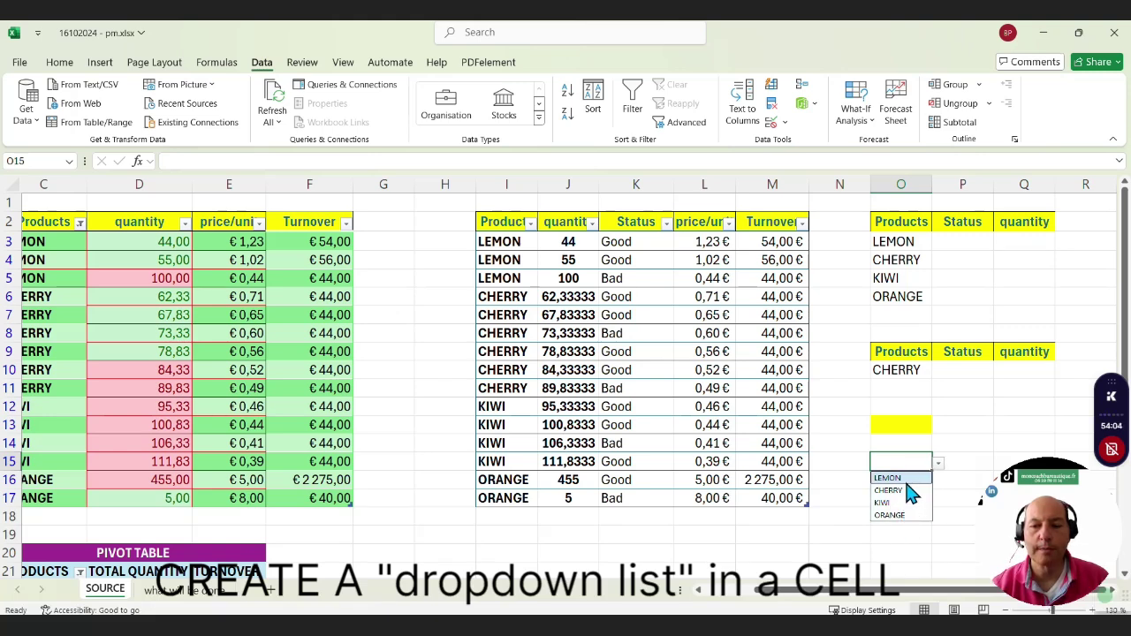
click(905, 464)
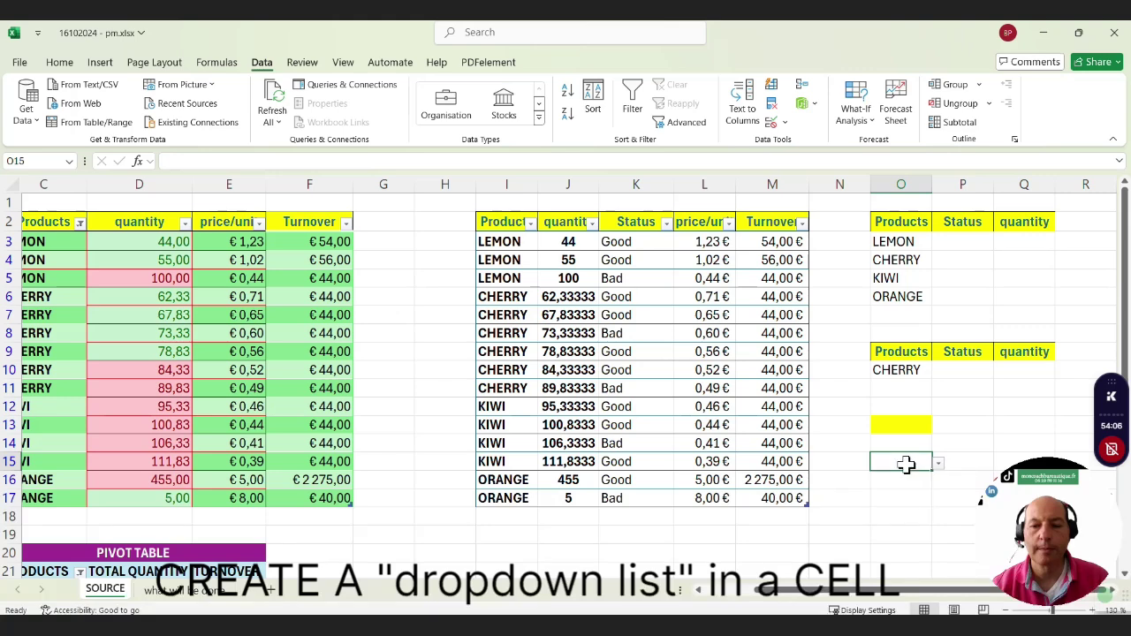
click(63, 64)
click(193, 114)
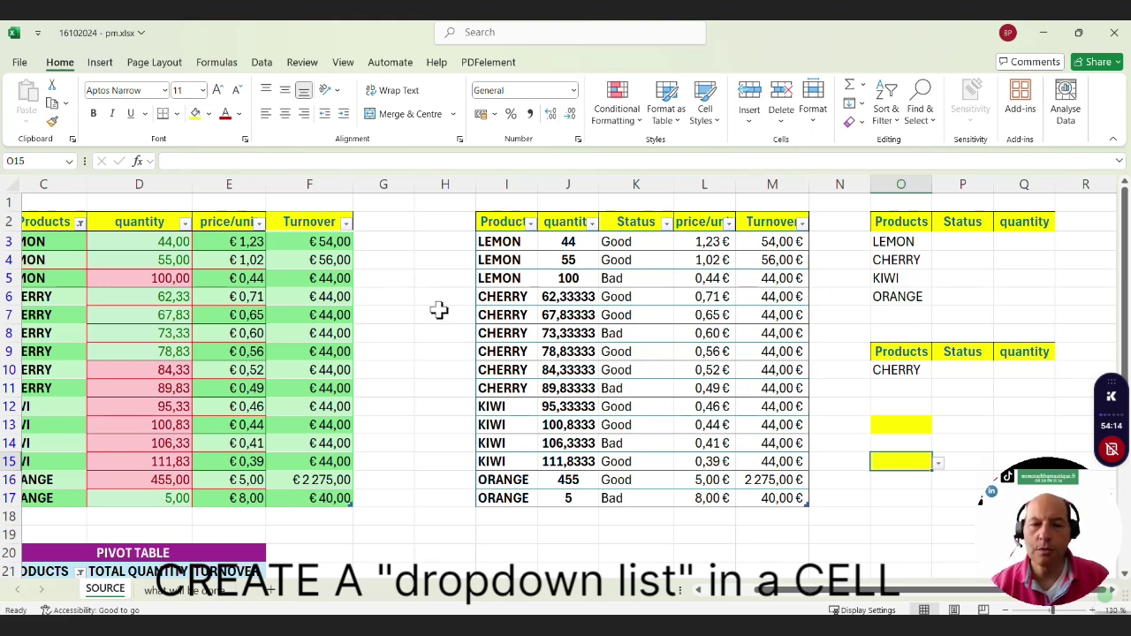
Name the product range I3:I17 of the second table MYPRODUCTS
mouse_move(512, 244)
mouse_down()
mouse_move(523, 480)
mouse_move(505, 245)
mouse_move(516, 442)
mouse_move(497, 498)
mouse_up()
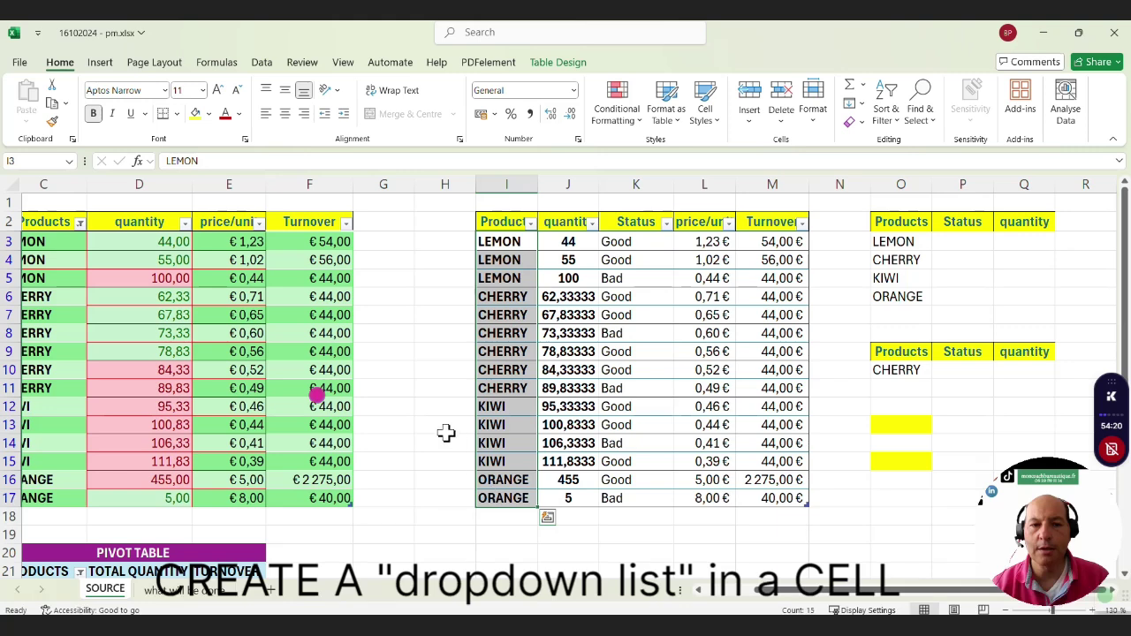
click(47, 165)
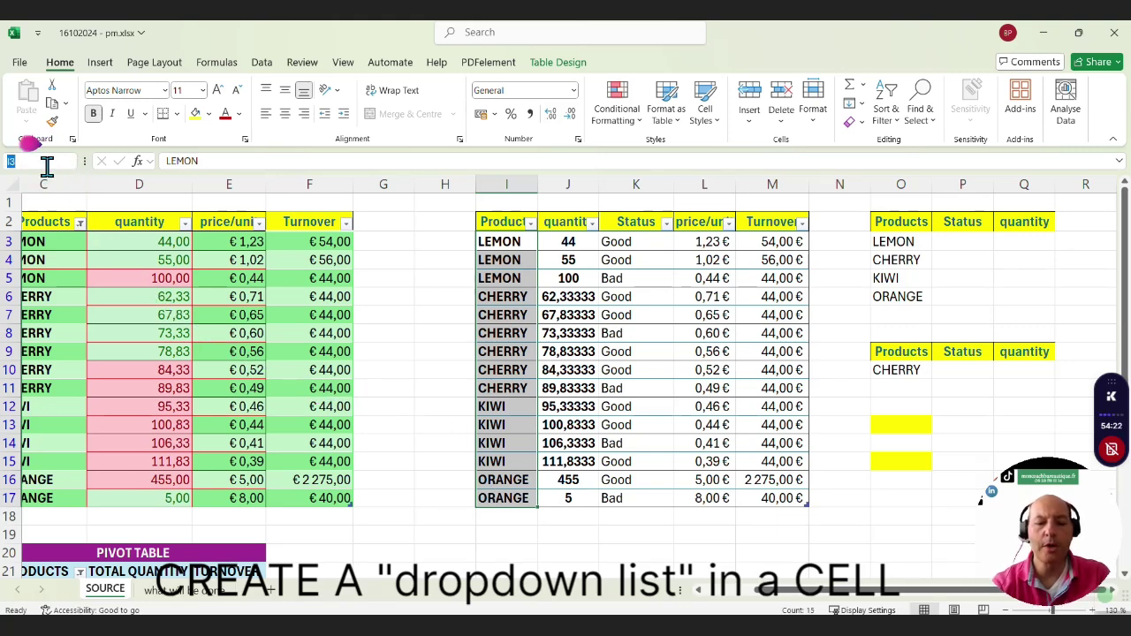
text(MyPRODUCTS)
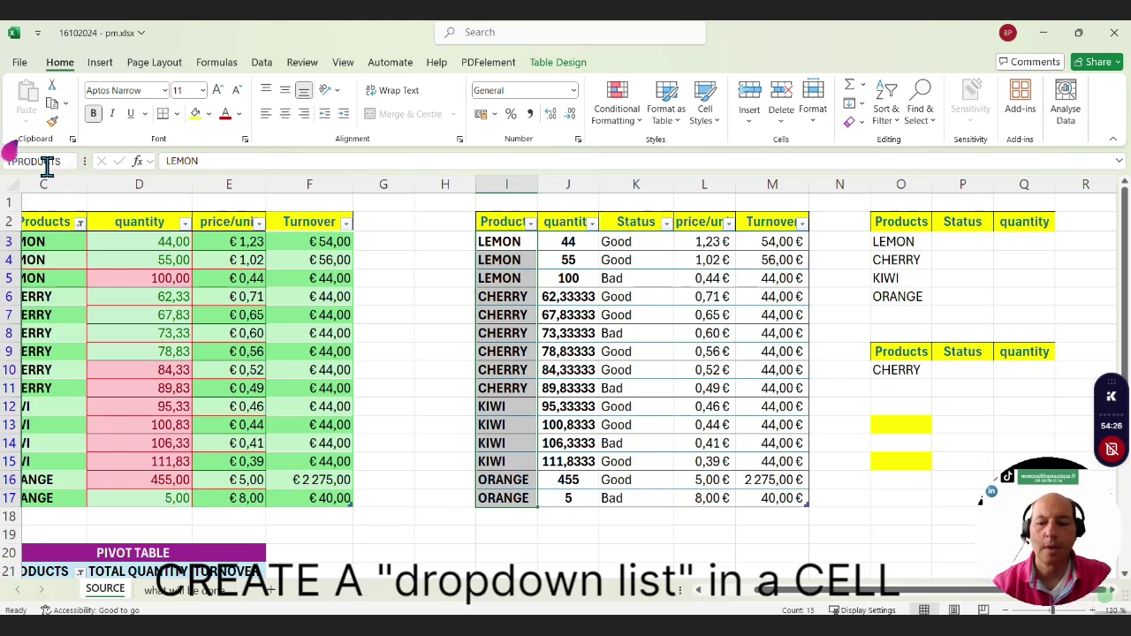
key(Return)
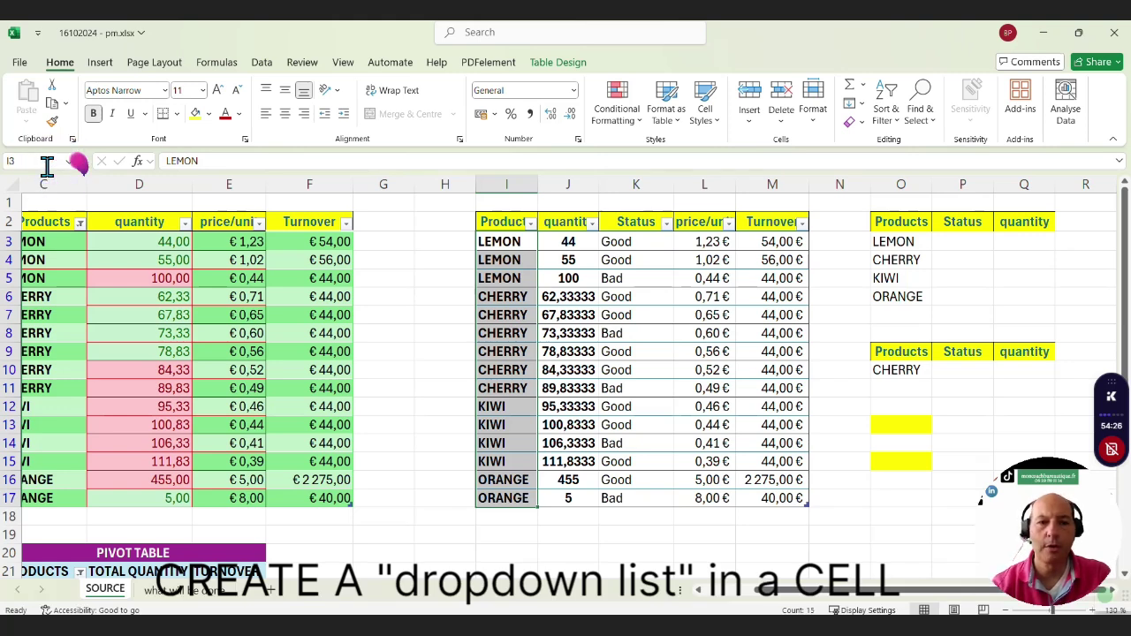
Fill cell O17 yellow and give it list data validation with the named range =MYPRODUCTS as its source
click(916, 498)
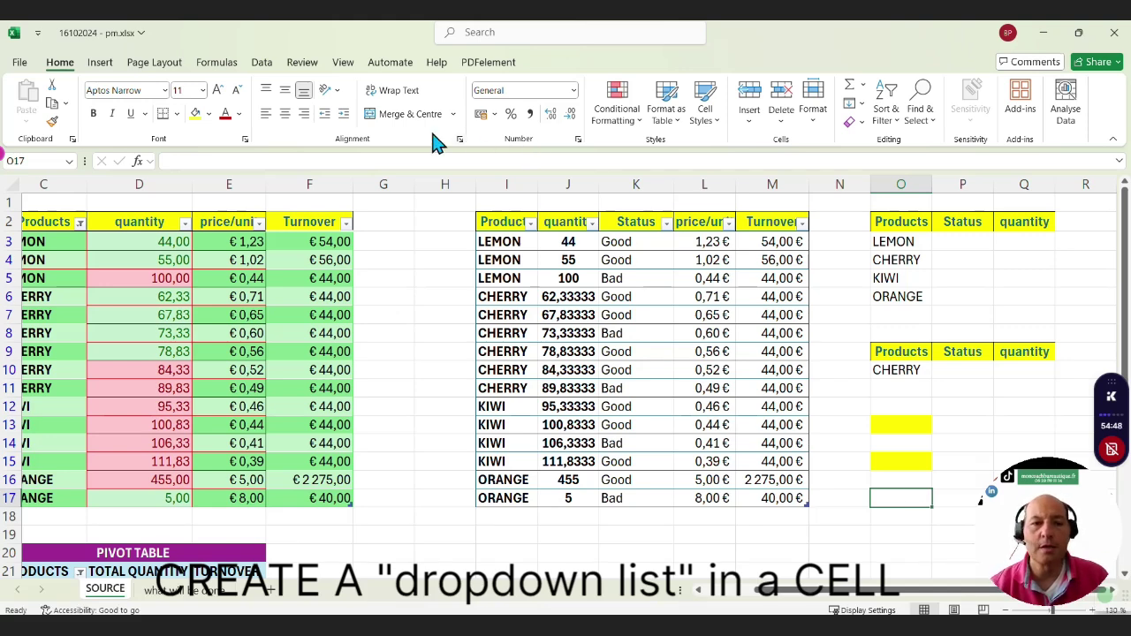
click(196, 114)
click(262, 62)
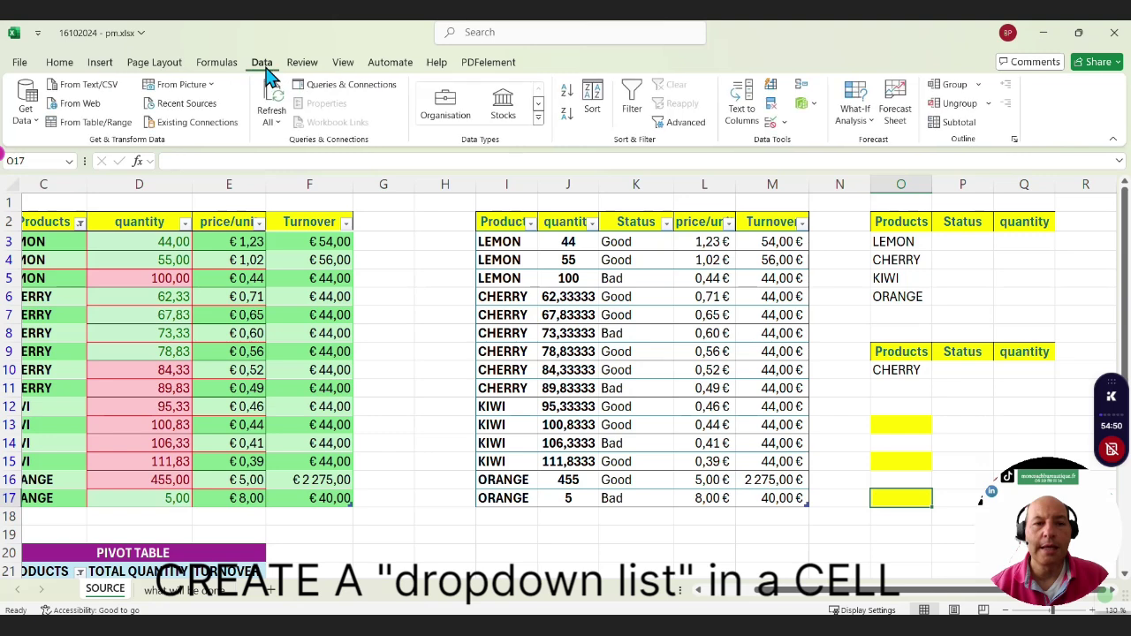
click(773, 126)
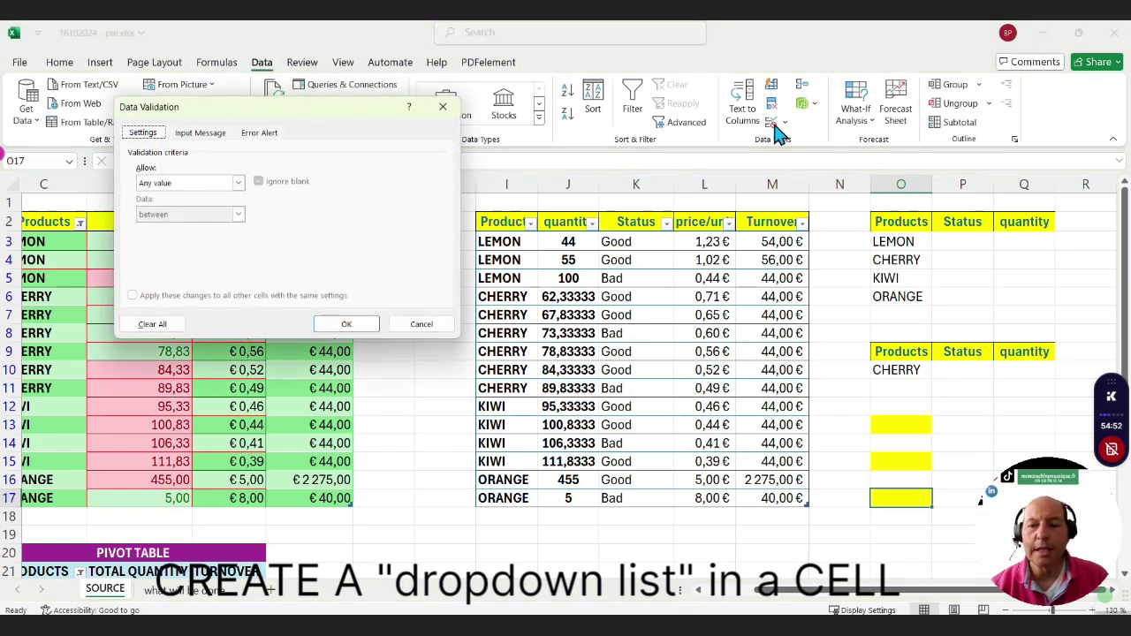
click(239, 183)
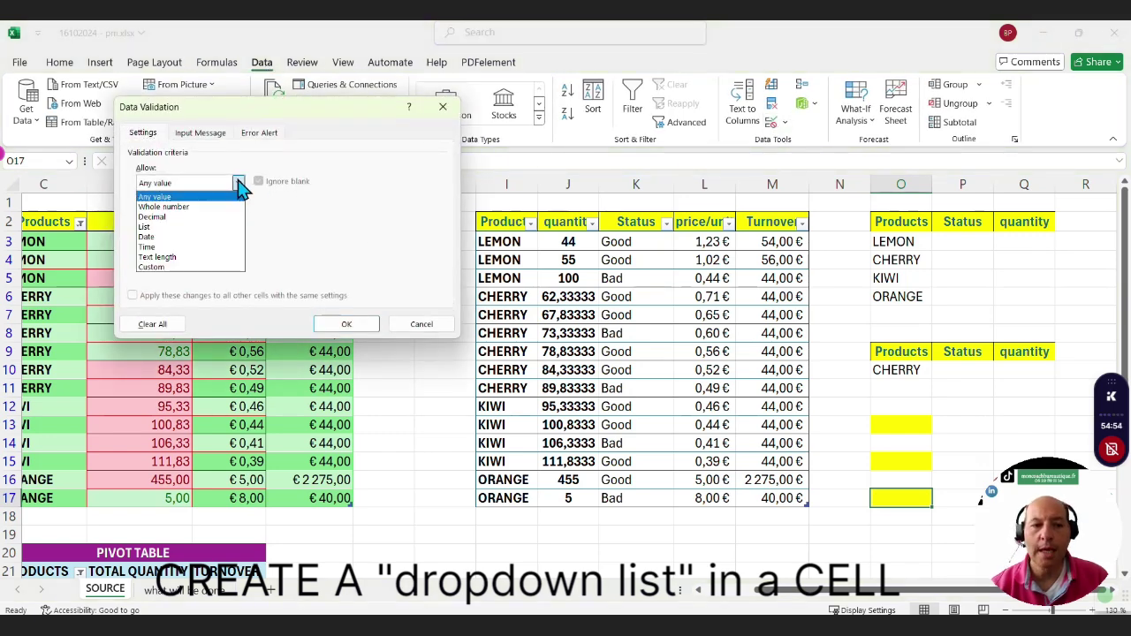
click(216, 227)
click(210, 244)
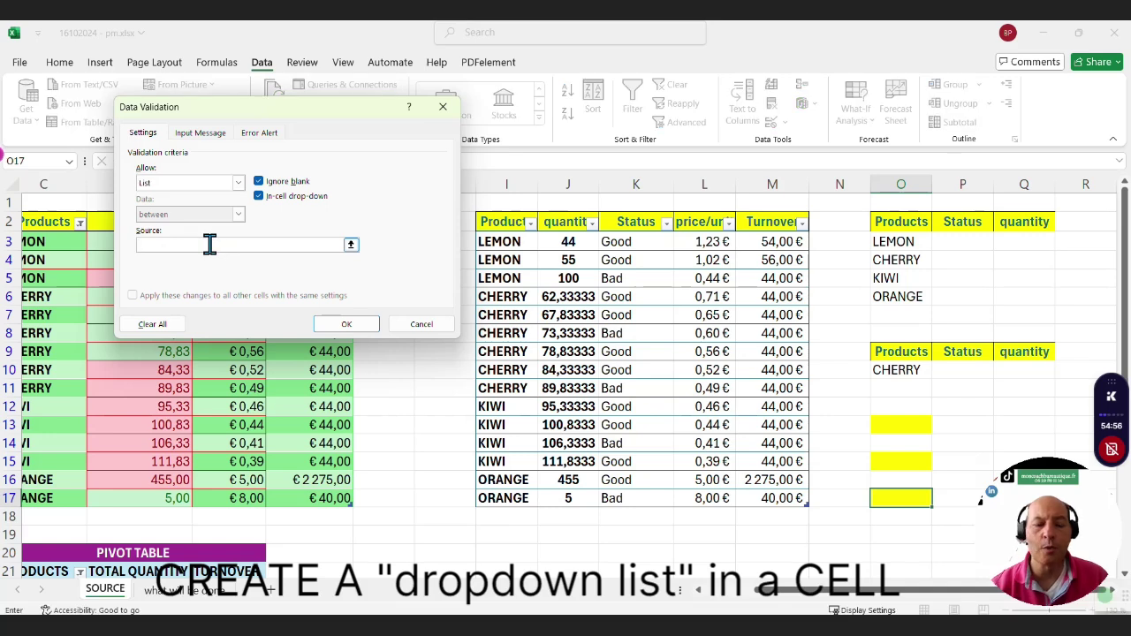
key(Caps_Lock)
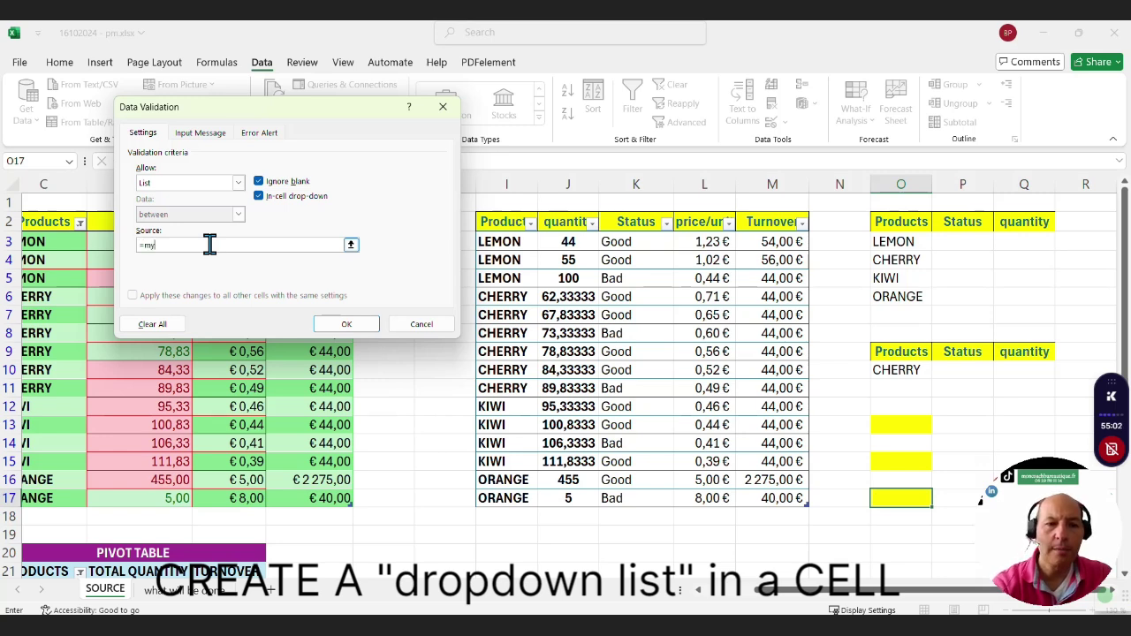
text(=)
key(Caps_Lock)
text(MYPRODUCTS)
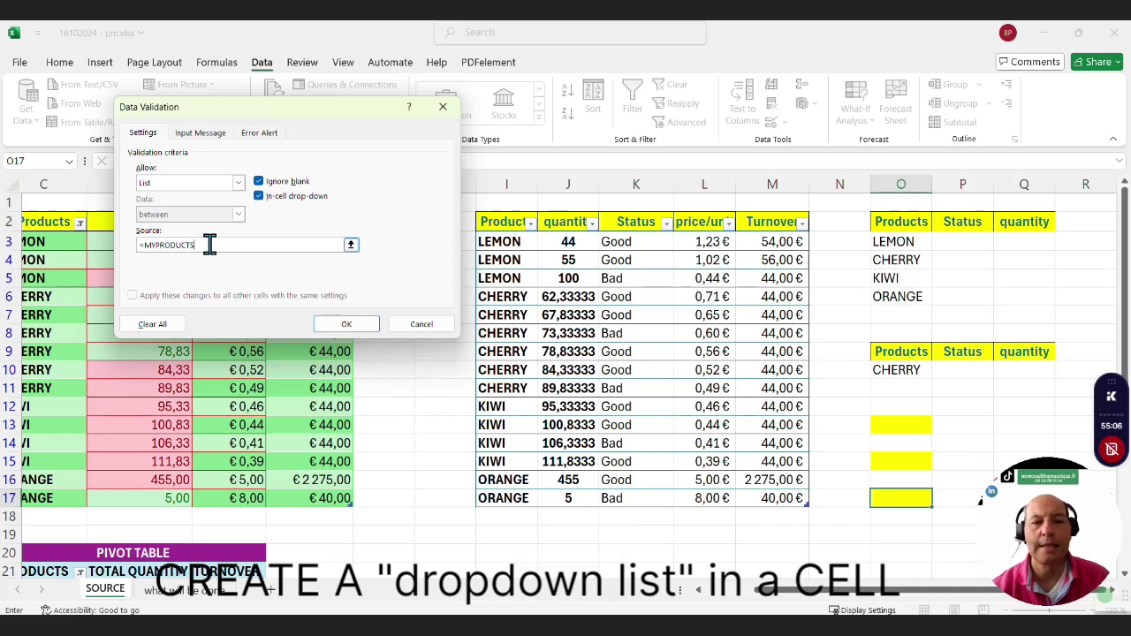
click(349, 323)
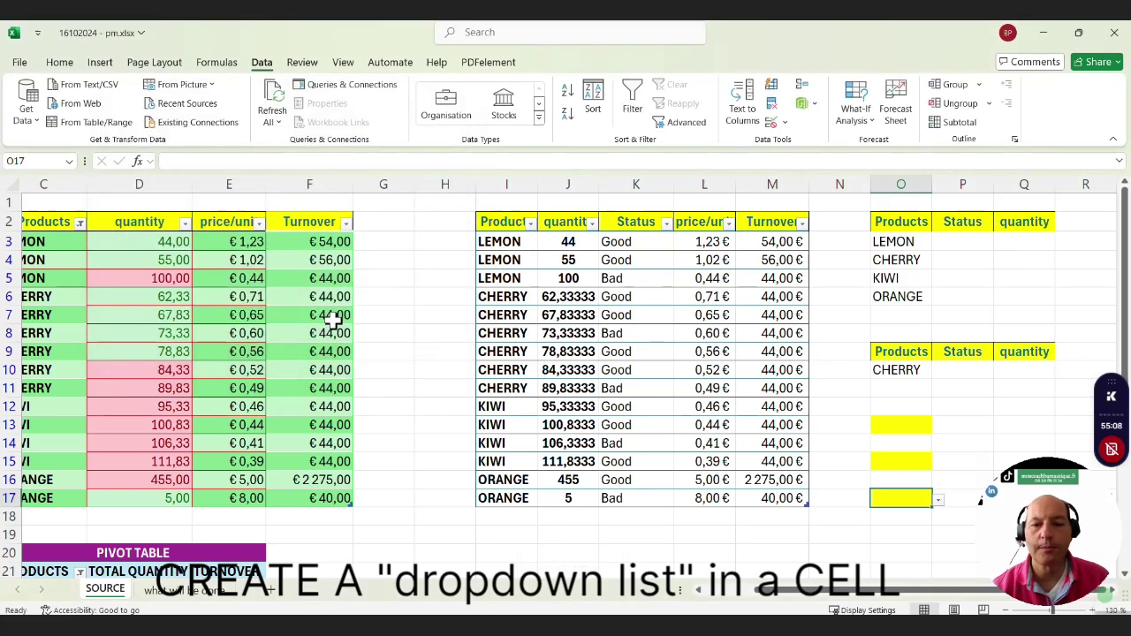
Display the choices in cell O17's dropdown list, and review the data validation sources of cells O13, O15 and O17
click(939, 501)
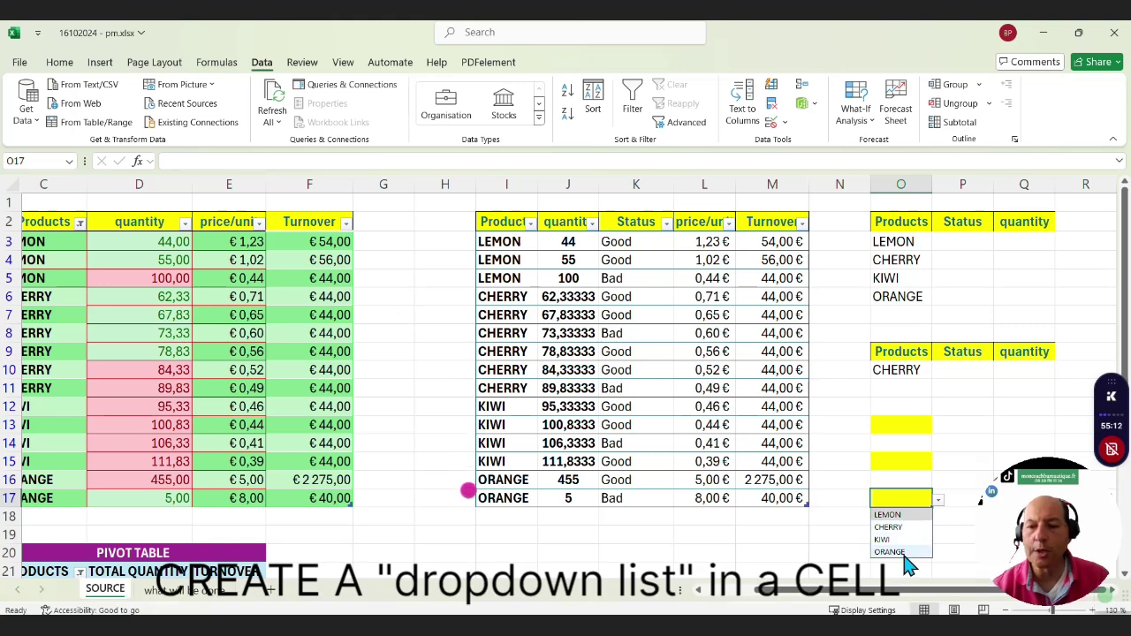
click(912, 429)
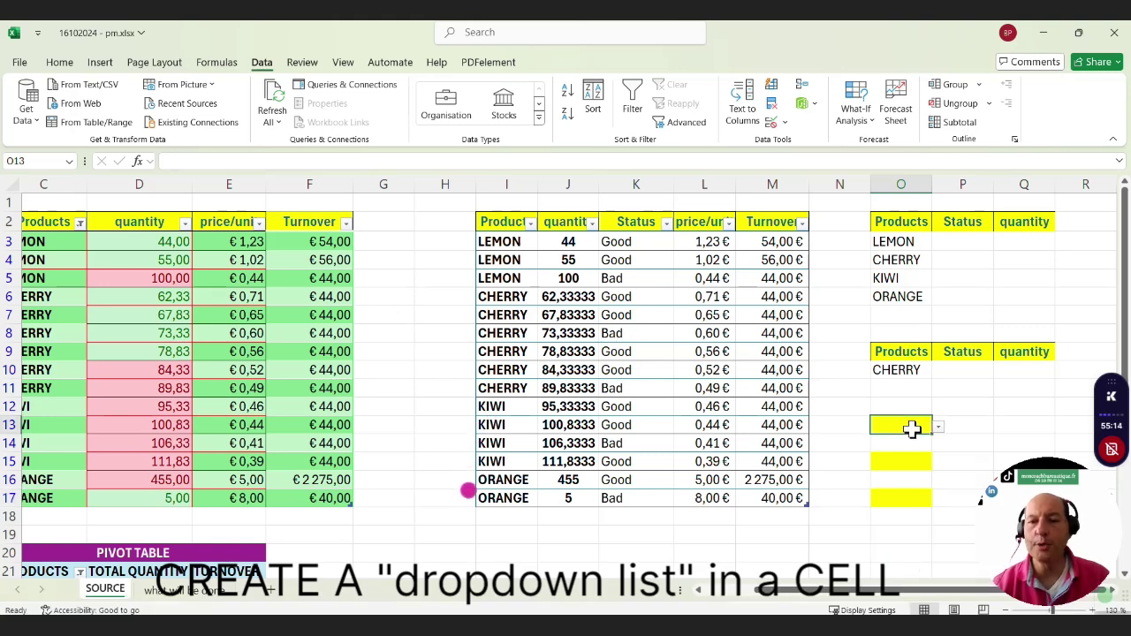
click(771, 121)
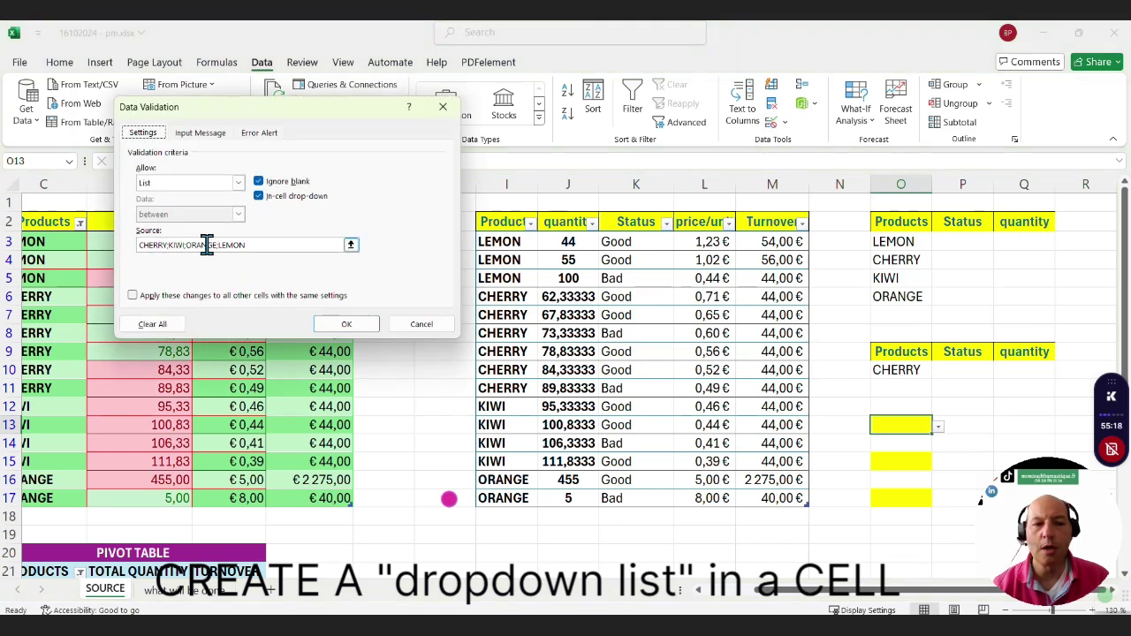
click(363, 326)
click(889, 461)
click(773, 123)
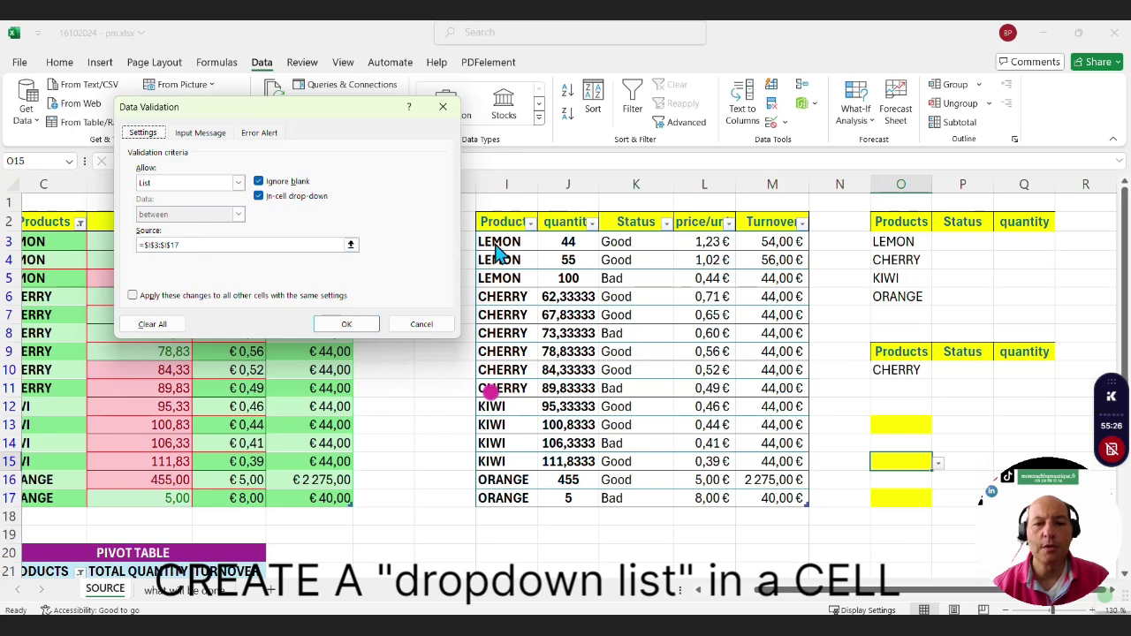
click(370, 327)
click(878, 498)
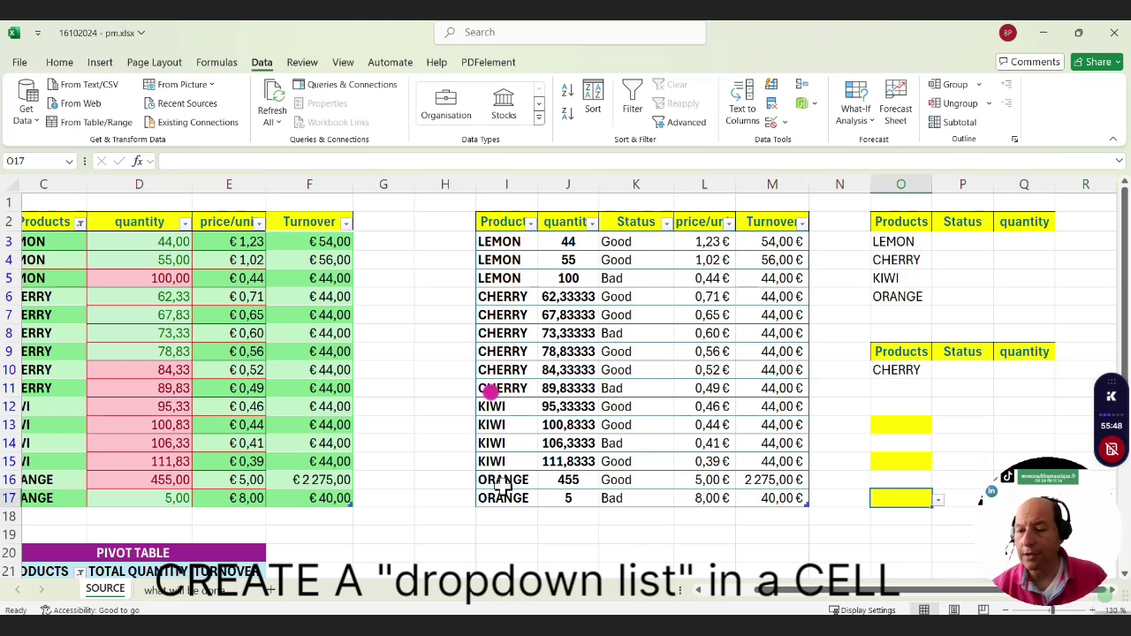
click(771, 122)
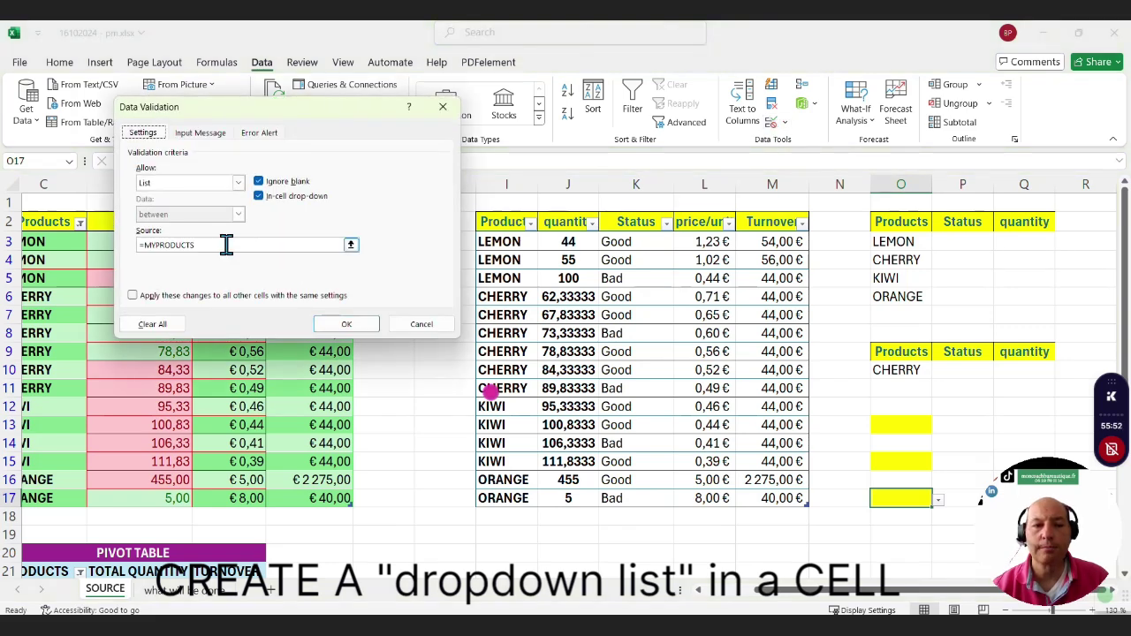
click(327, 323)
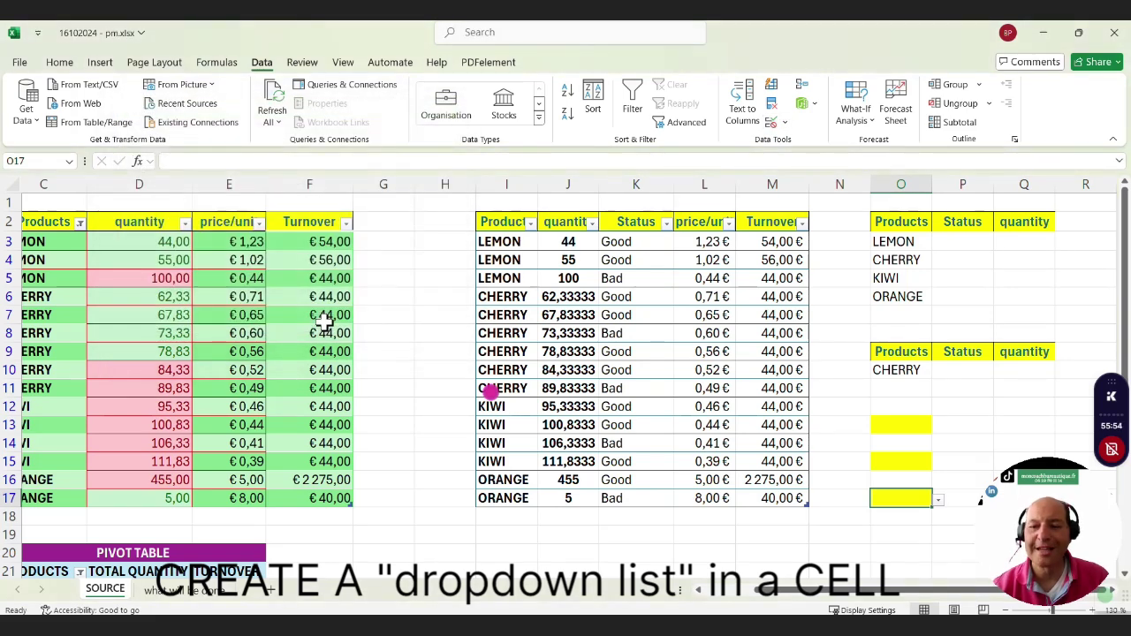